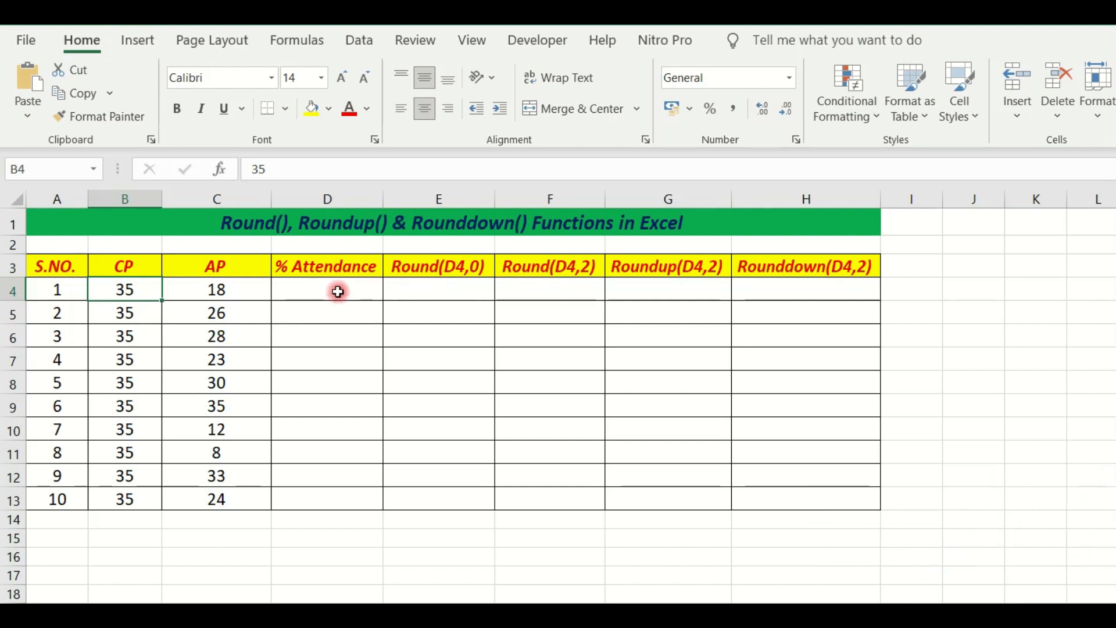
Step: Calculate the attendance percentage in D4 with =C4/B4*100 and fill the formula down to D13
{"action": "left_click", "coordinate": [338, 292]}
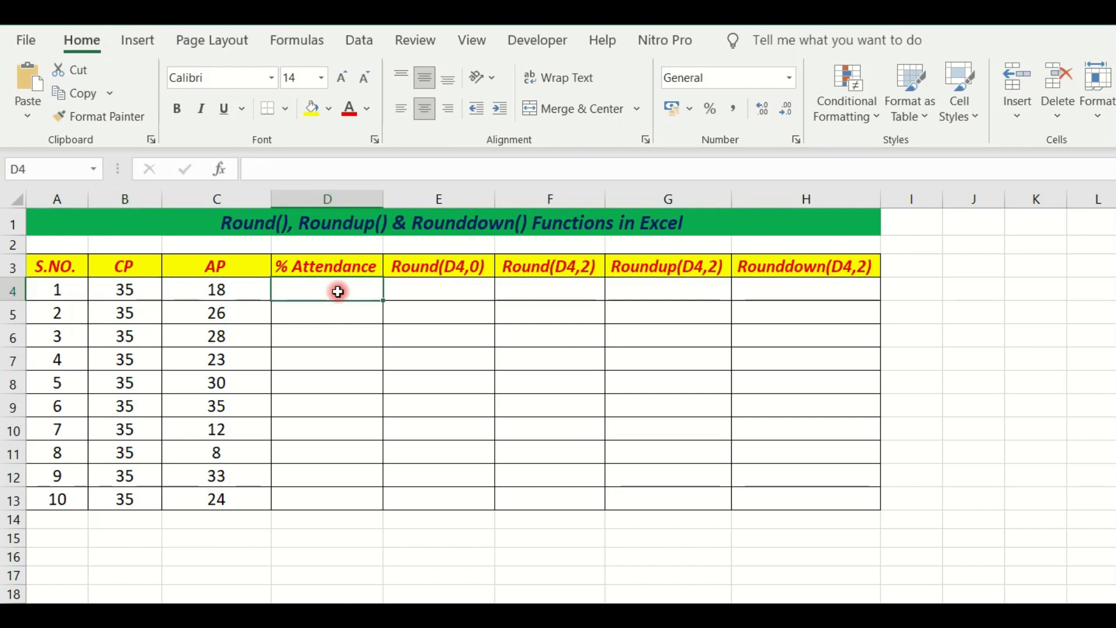
{"action": "type", "text": "="}
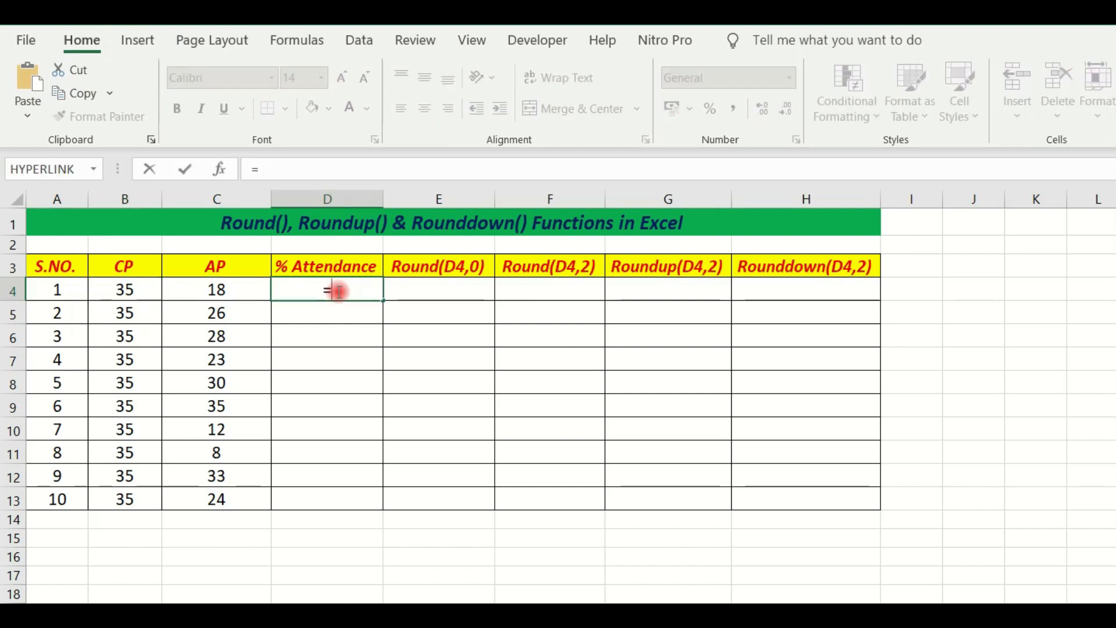
{"action": "left_click", "coordinate": [229, 284]}
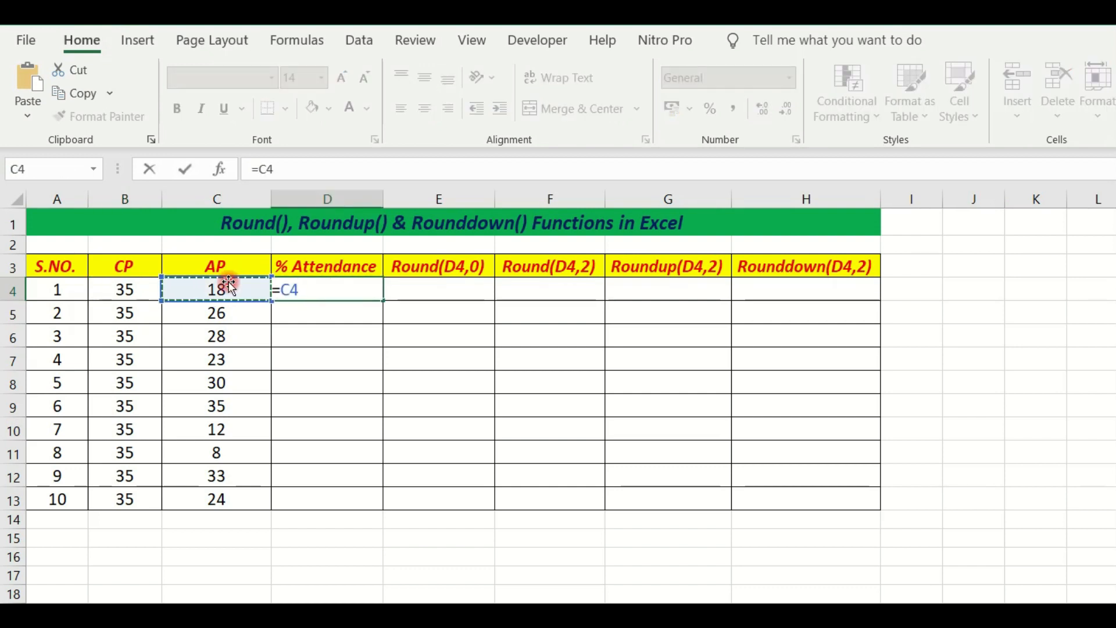
{"action": "type", "text": "/"}
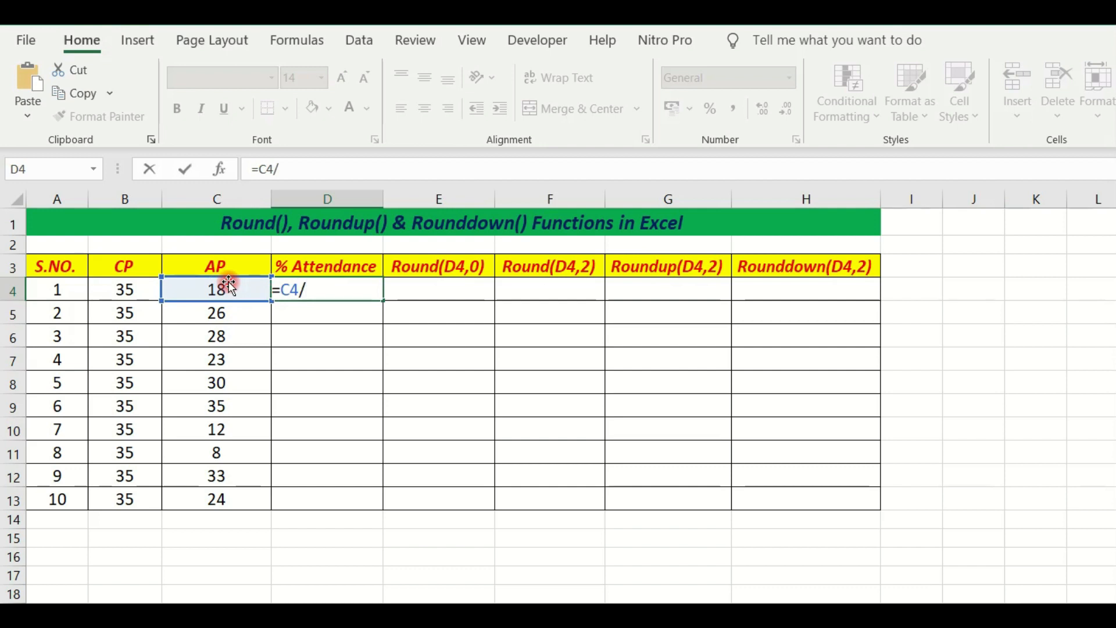
{"action": "left_click", "coordinate": [124, 289]}
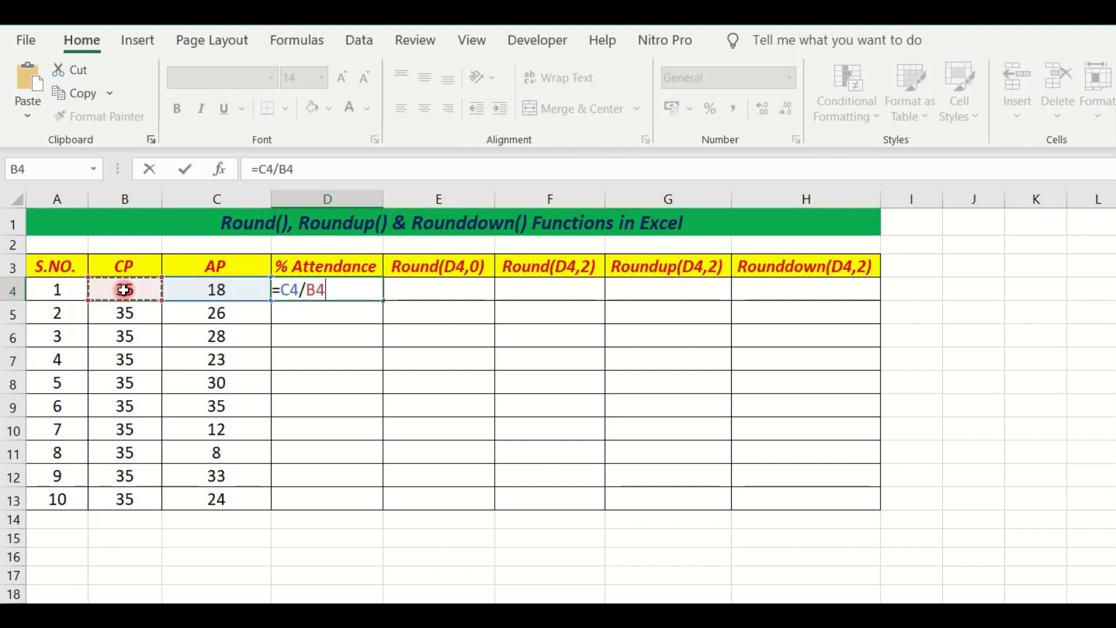
{"action": "type", "text": "*"}
{"action": "key", "text": "Return"}
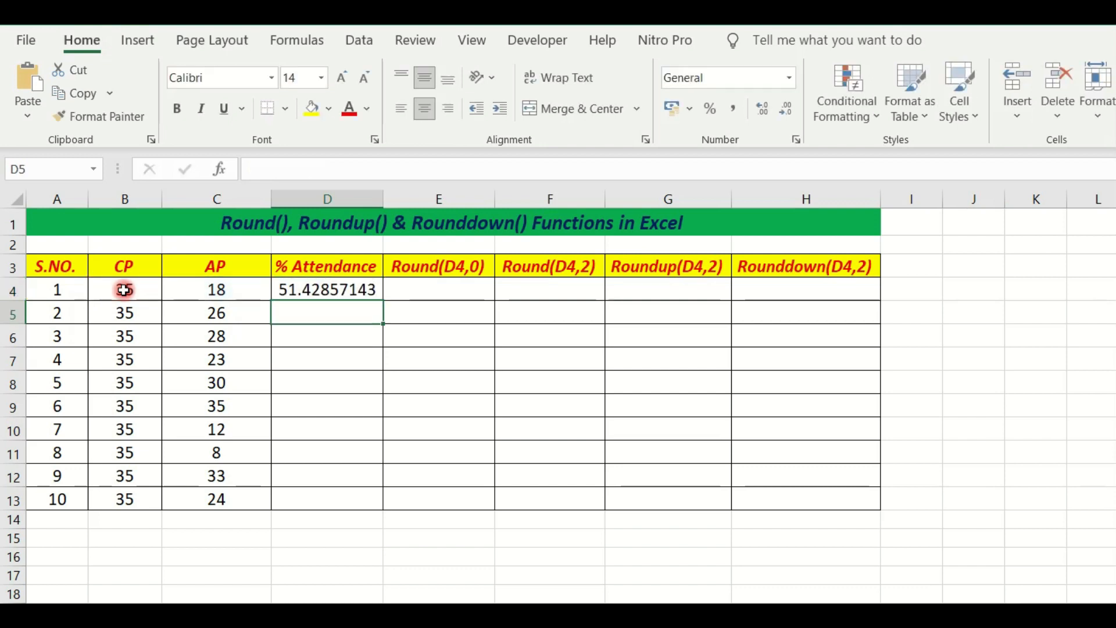
{"action": "left_click", "coordinate": [365, 286]}
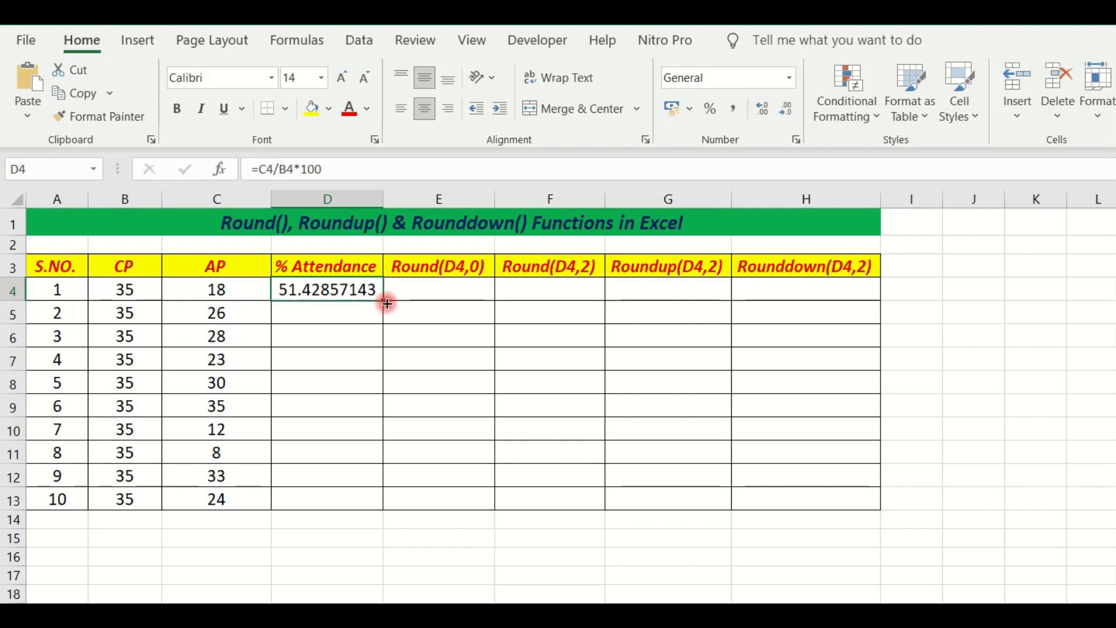
{"action": "double_click", "coordinate": [387, 303]}
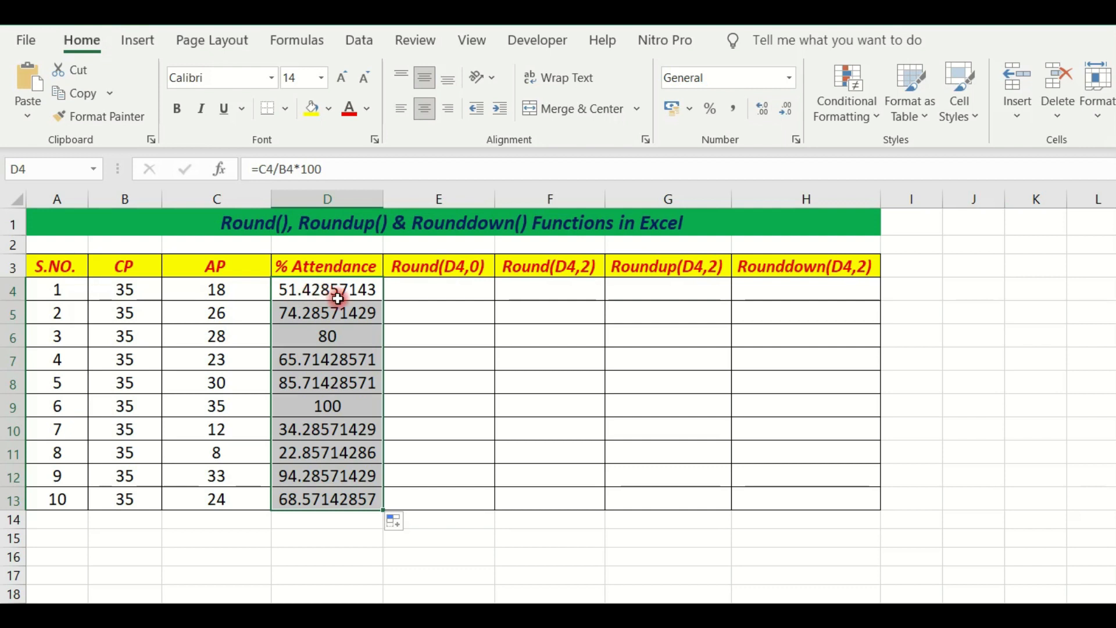
Step: Round the attendance percentage to zero decimals in E4 with =ROUND(D4,0) and fill the formula down to E13
{"action": "left_click", "coordinate": [431, 292]}
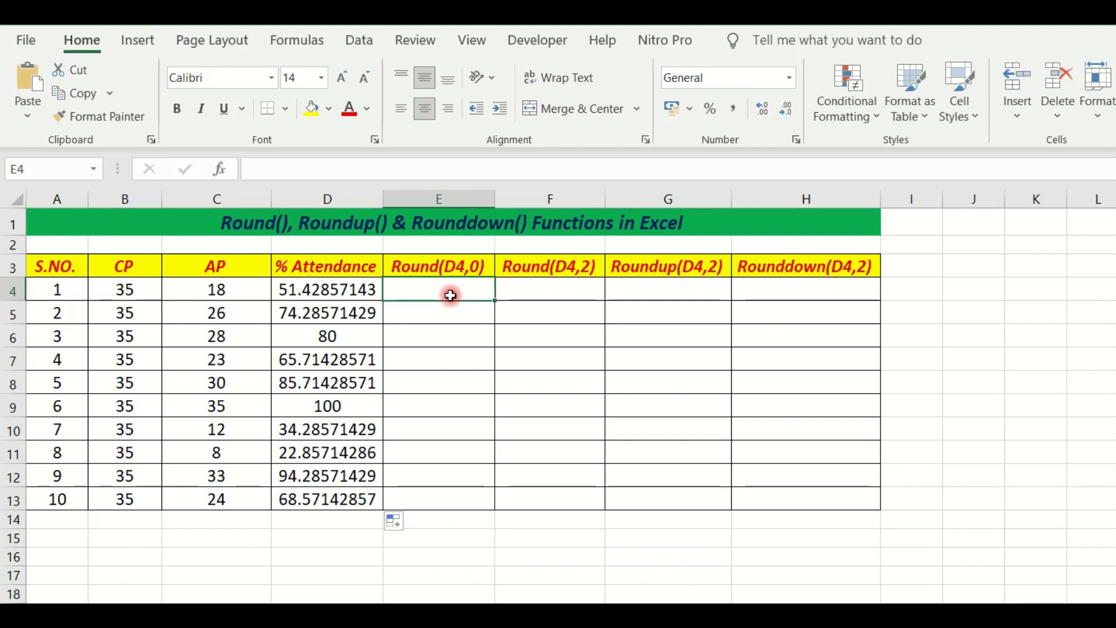
{"action": "type", "text": "="}
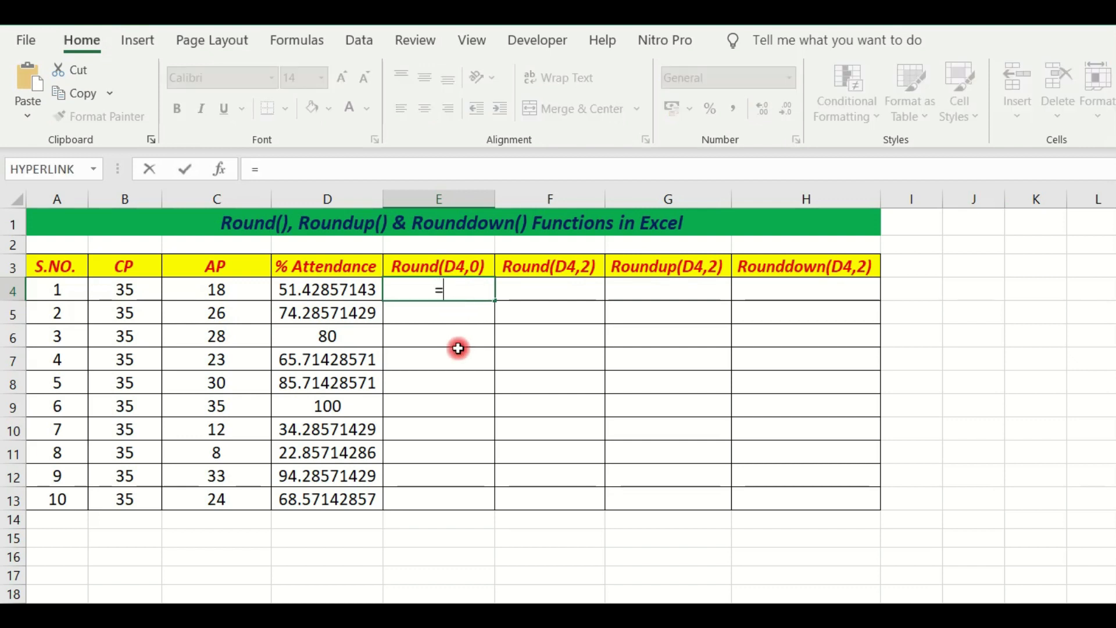
{"action": "type", "text": "round"}
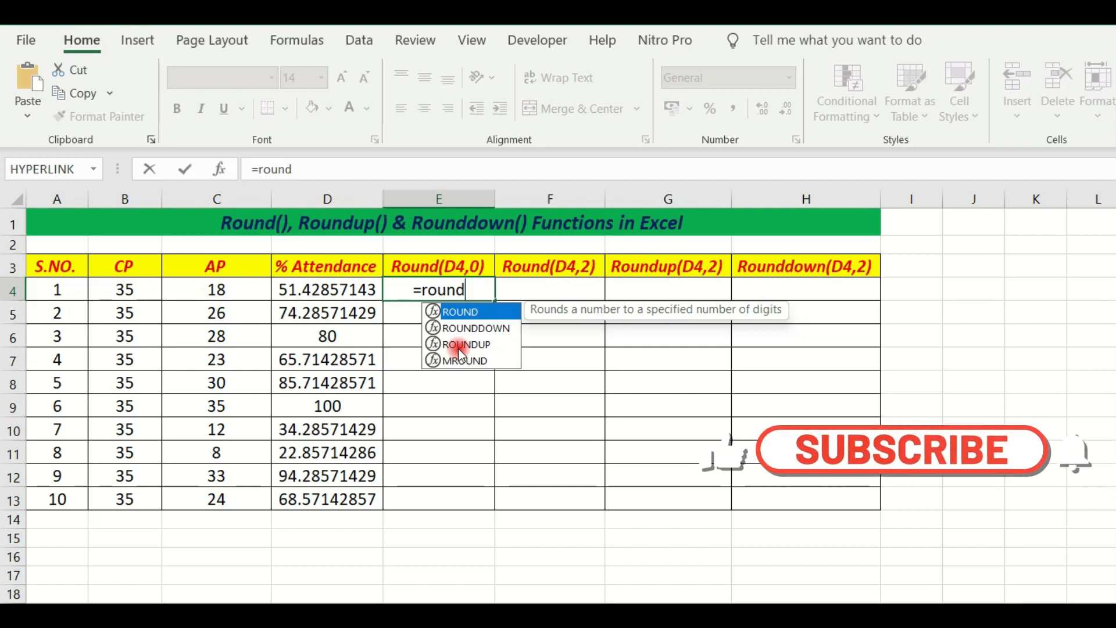
{"action": "type", "text": "("}
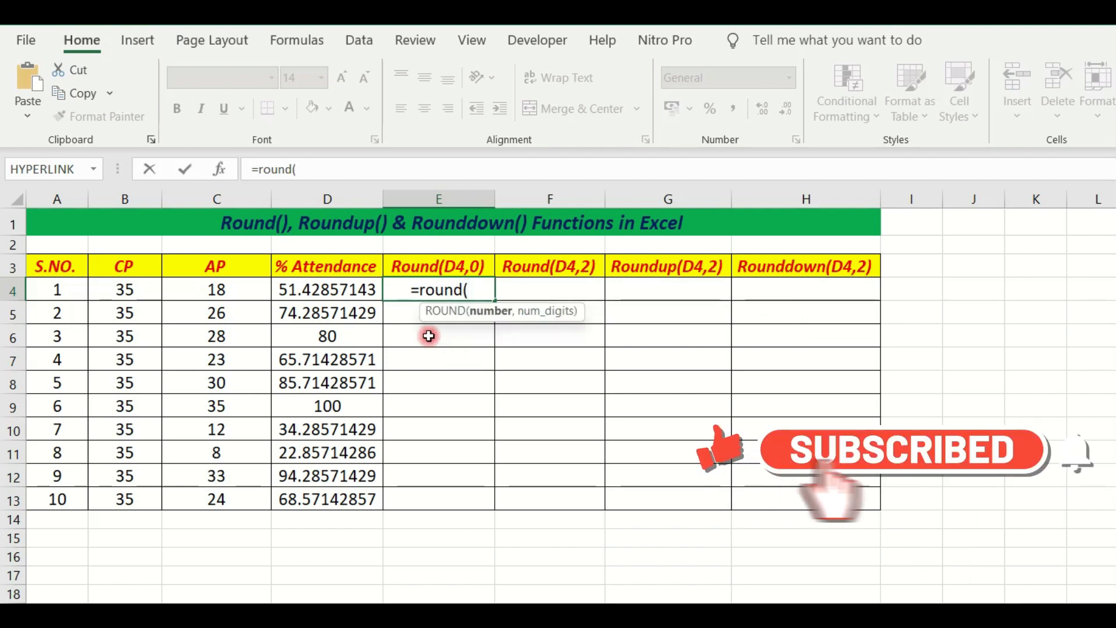
{"action": "left_click", "coordinate": [349, 293]}
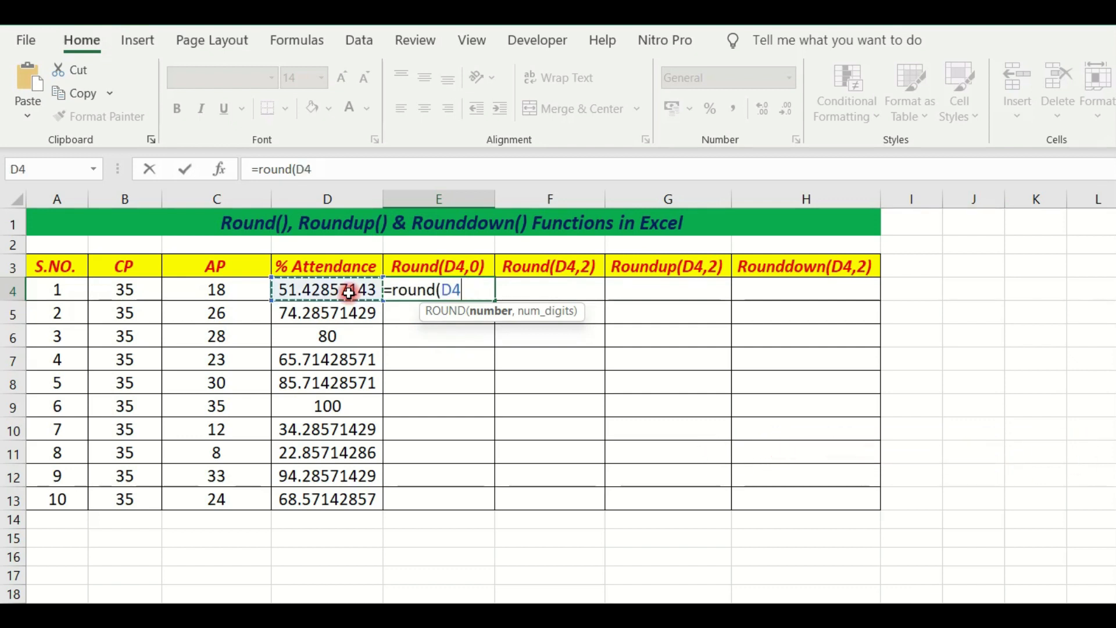
{"action": "type", "text": ",0"}
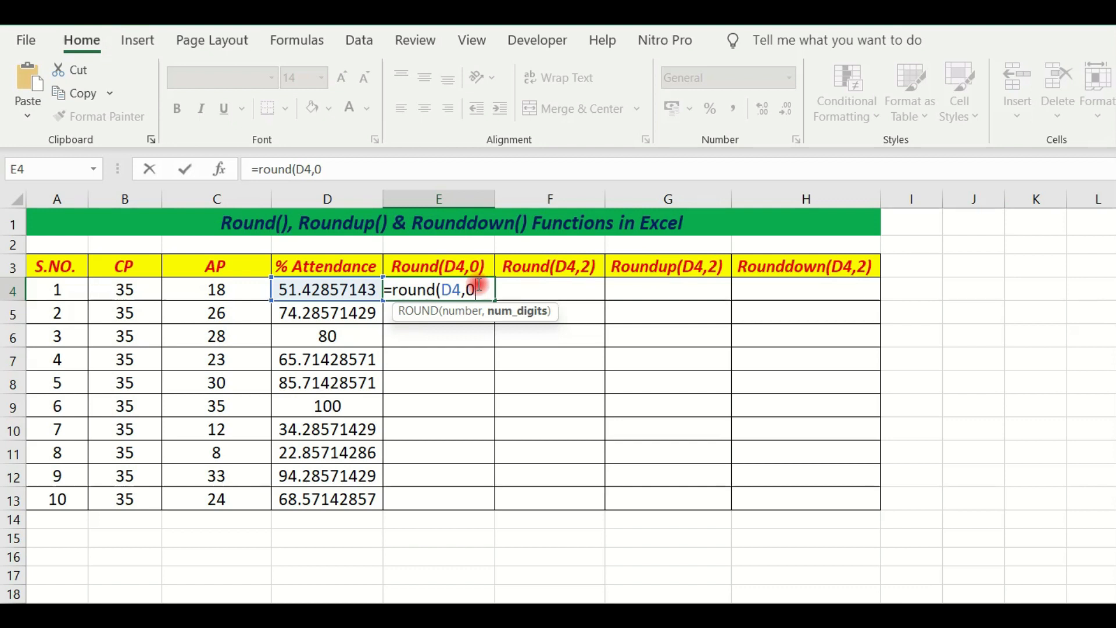
{"action": "type", "text": ")"}
{"action": "key", "text": "Return"}
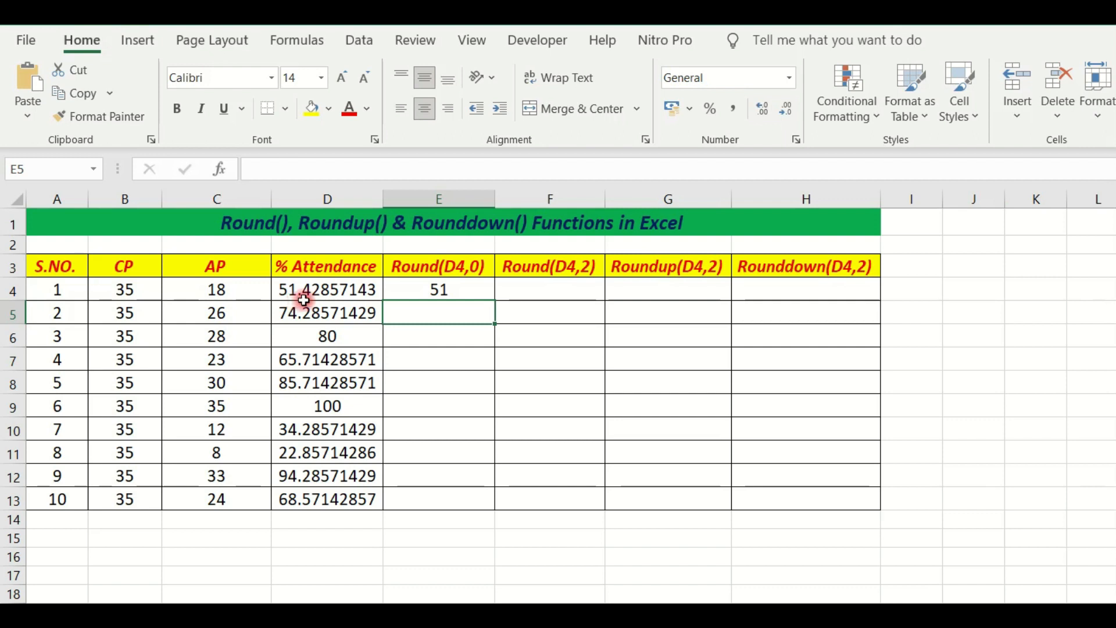
{"action": "left_click", "coordinate": [468, 285]}
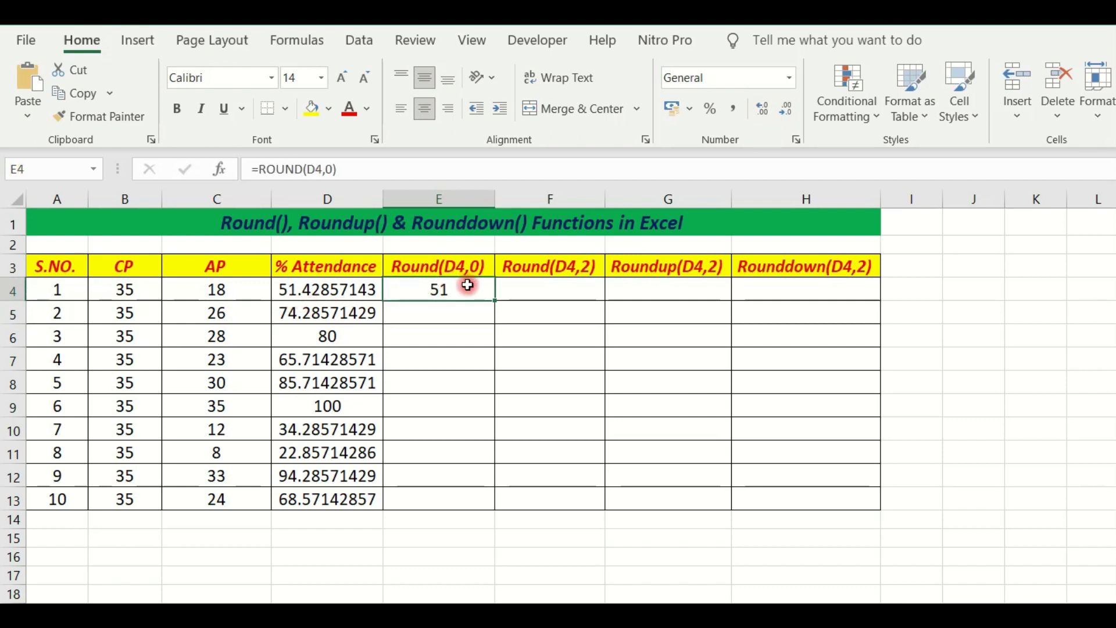
{"action": "double_click", "coordinate": [495, 300]}
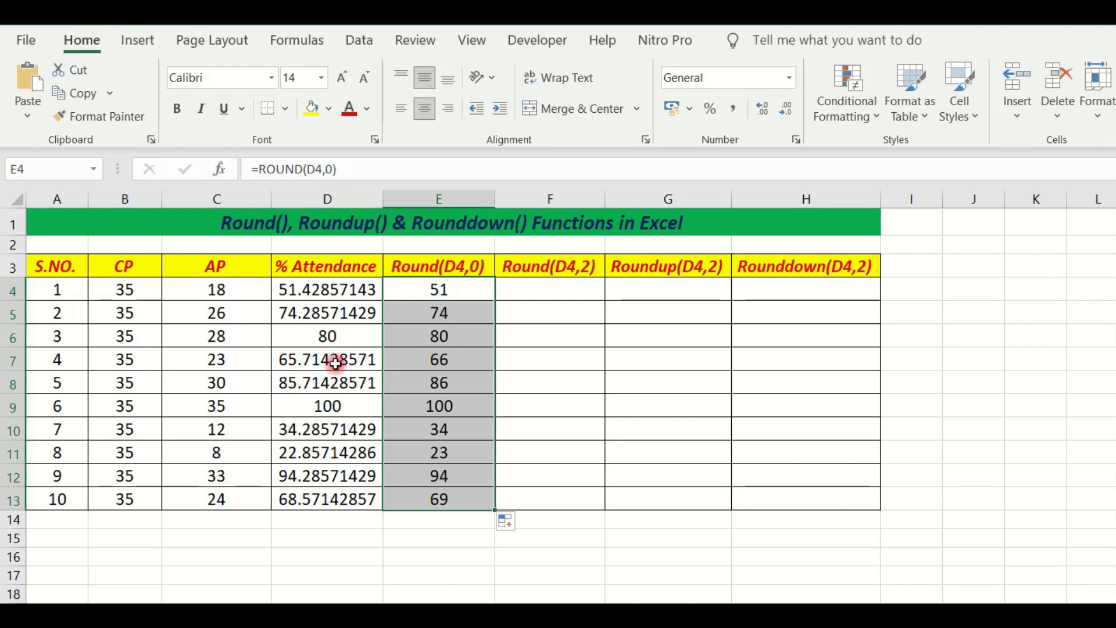
Step: Compare the whole-number results in E4 to E8 with the original percentages in the % Attendance column
{"action": "left_click", "coordinate": [439, 361]}
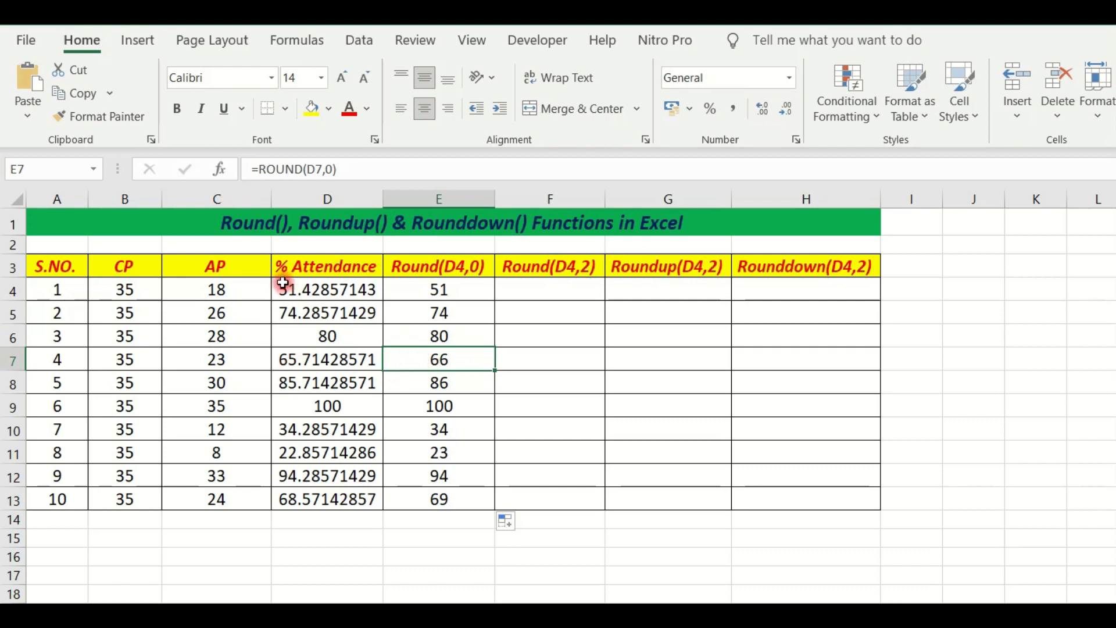
{"action": "left_click", "coordinate": [436, 288]}
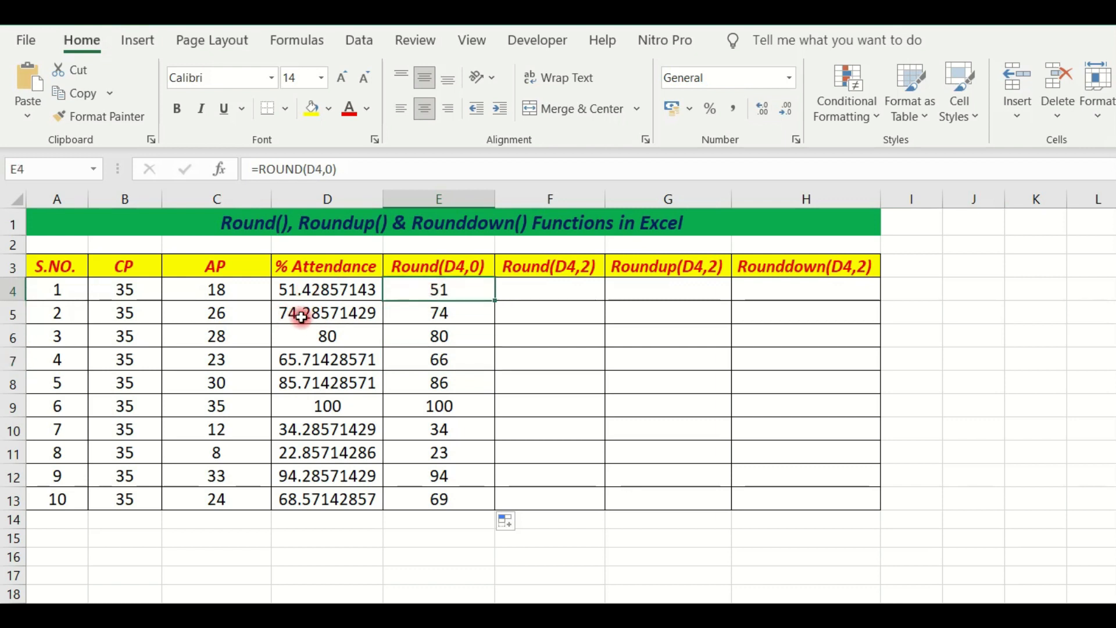
{"action": "left_click", "coordinate": [442, 314]}
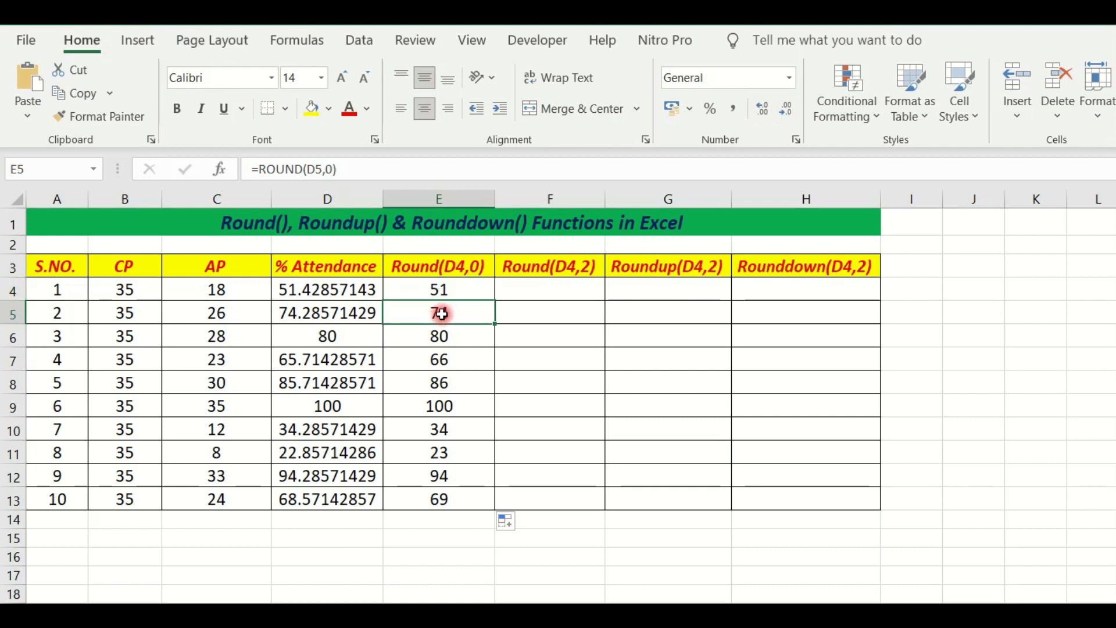
{"action": "left_click", "coordinate": [337, 342]}
{"action": "left_click", "coordinate": [443, 342]}
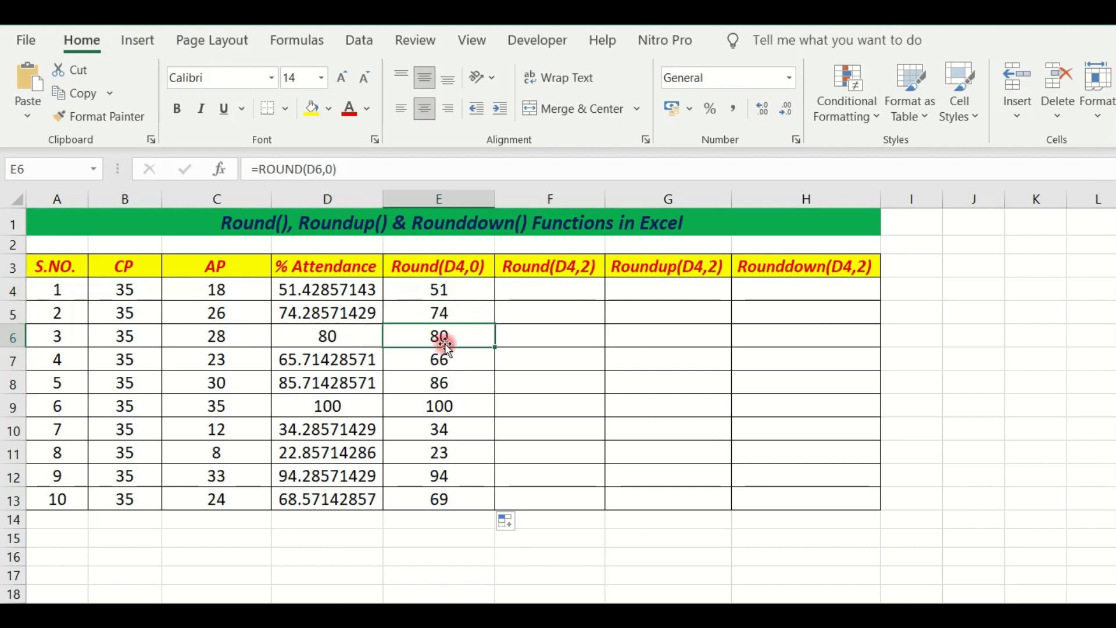
{"action": "left_click", "coordinate": [326, 332]}
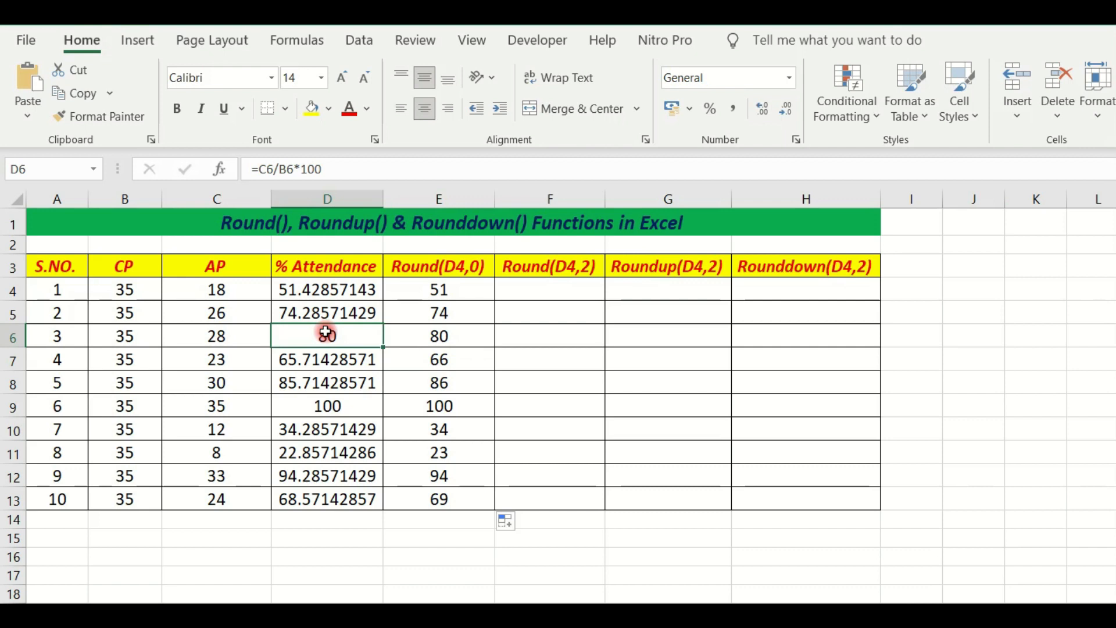
{"action": "left_click", "coordinate": [436, 336]}
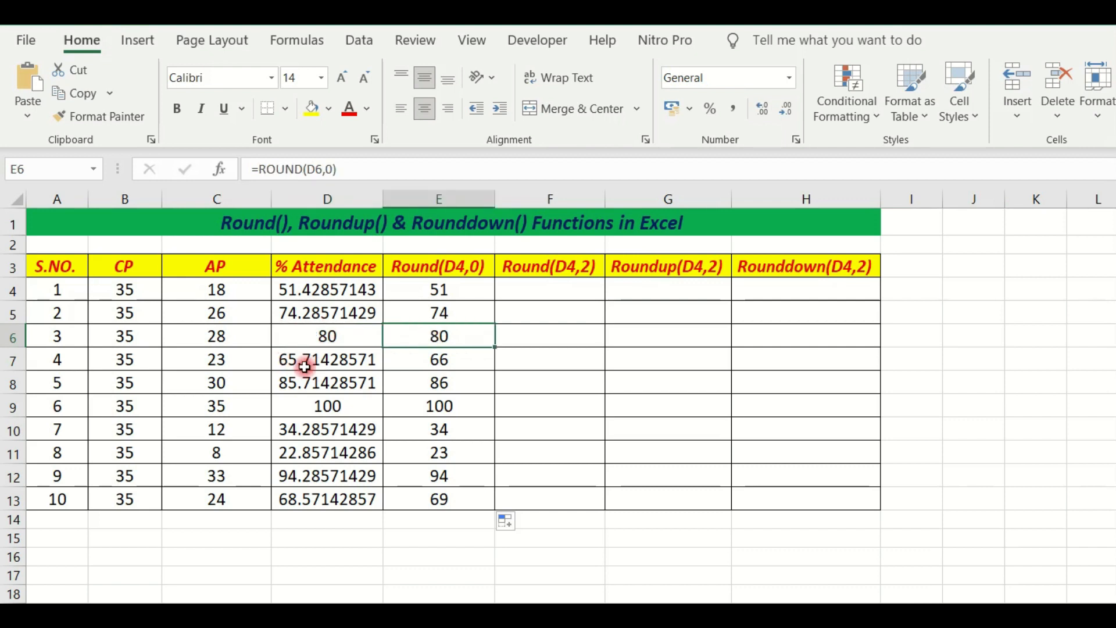
{"action": "left_click", "coordinate": [442, 361]}
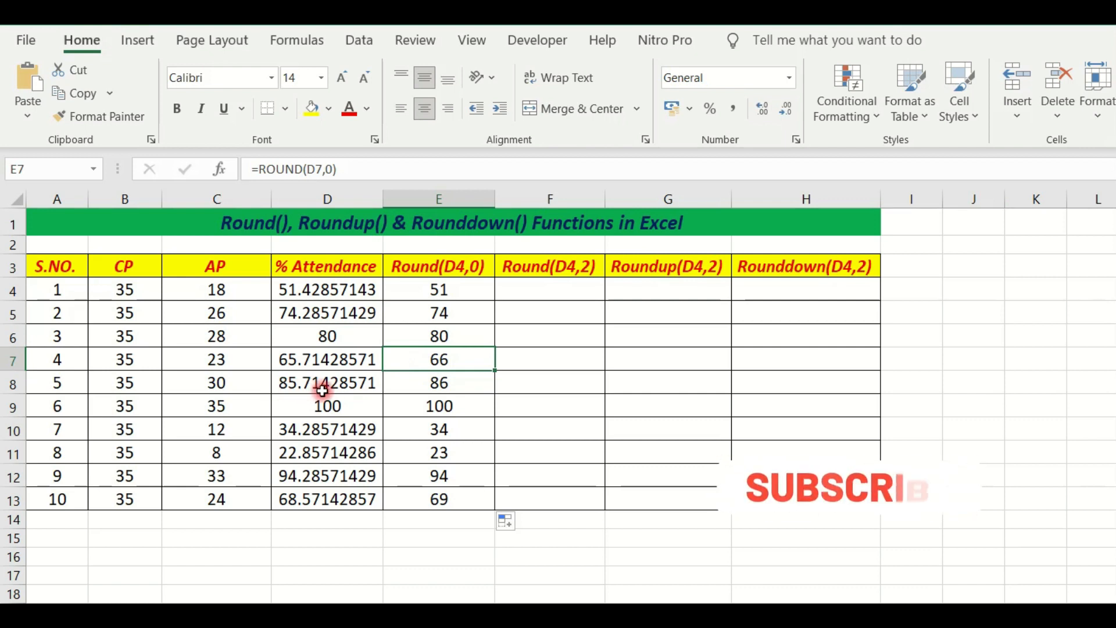
{"action": "left_click", "coordinate": [439, 386]}
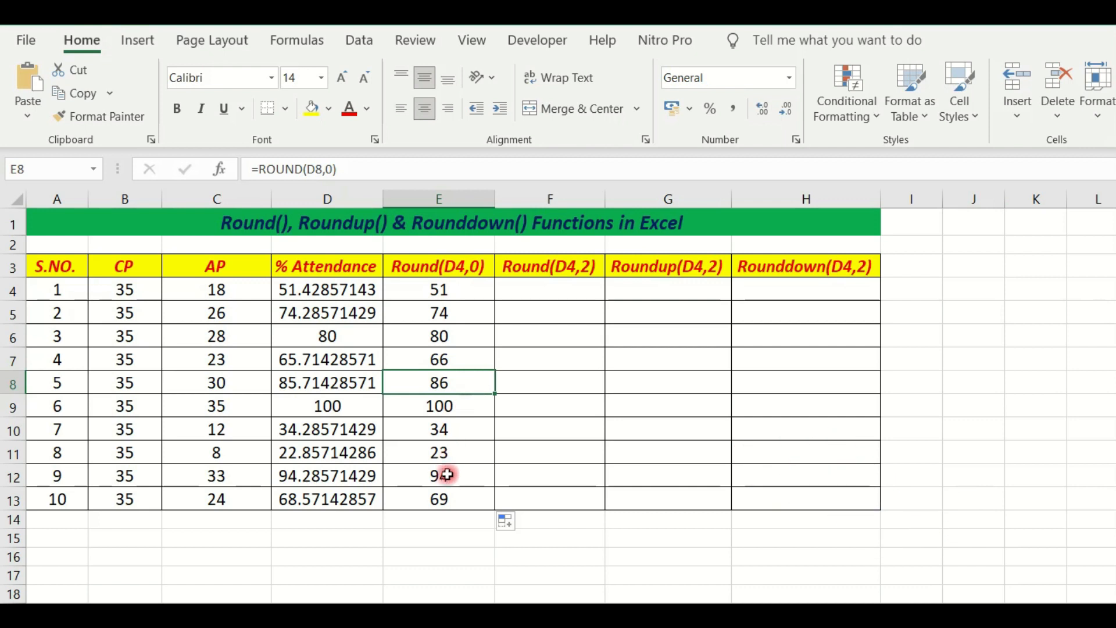
Step: Round the attendance percentage to two decimals in F4 with =ROUND(D4,2) and fill the formula down to F13
{"action": "left_click", "coordinate": [568, 290]}
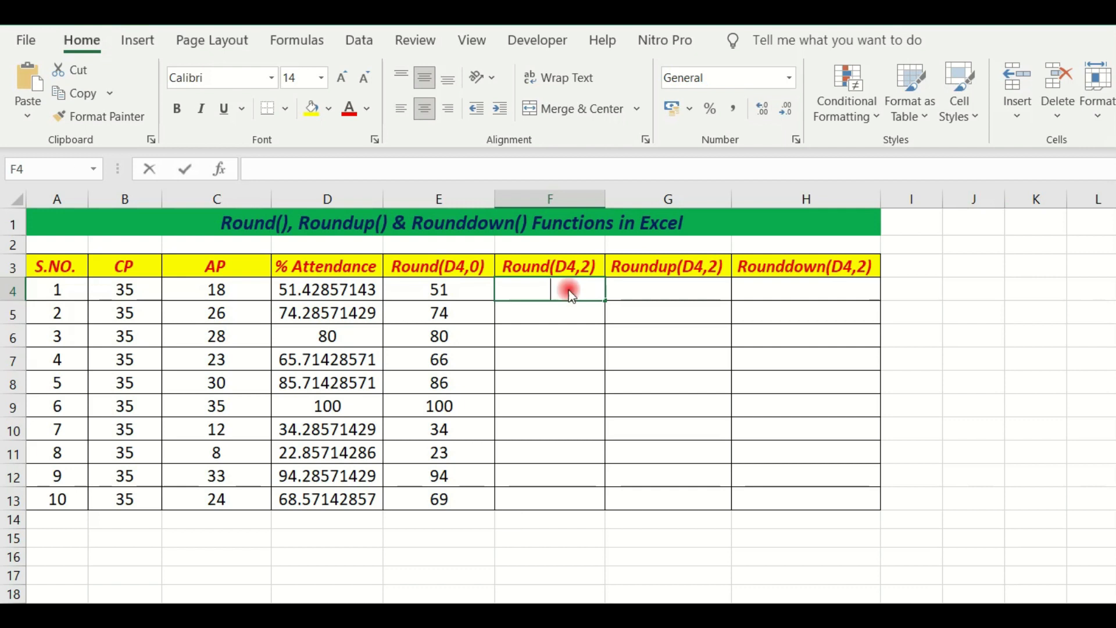
{"action": "type", "text": "="}
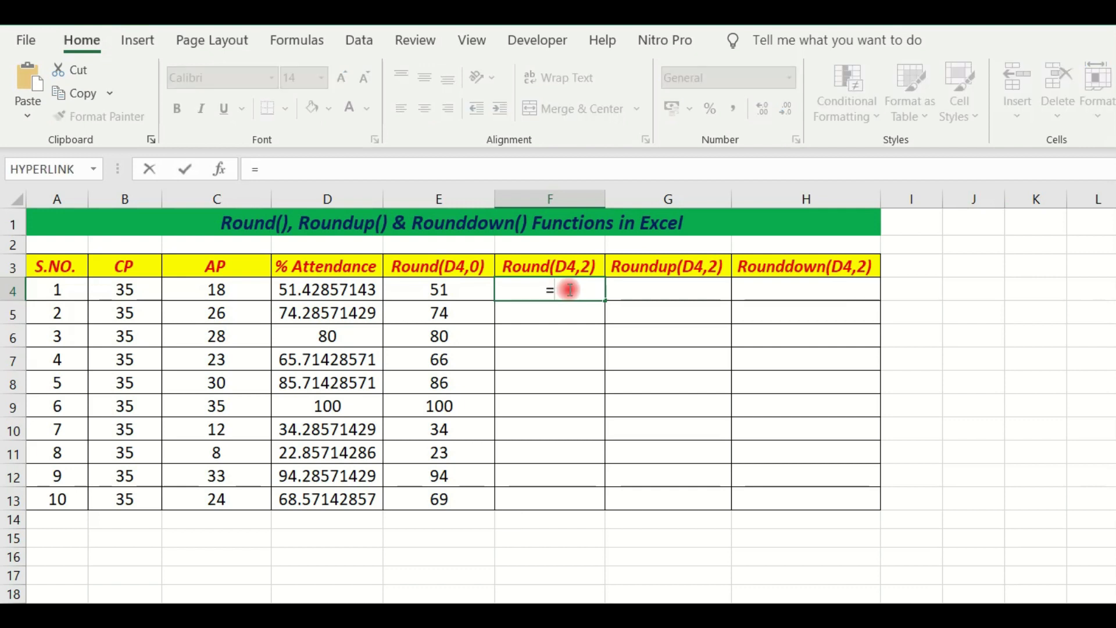
{"action": "type", "text": "round"}
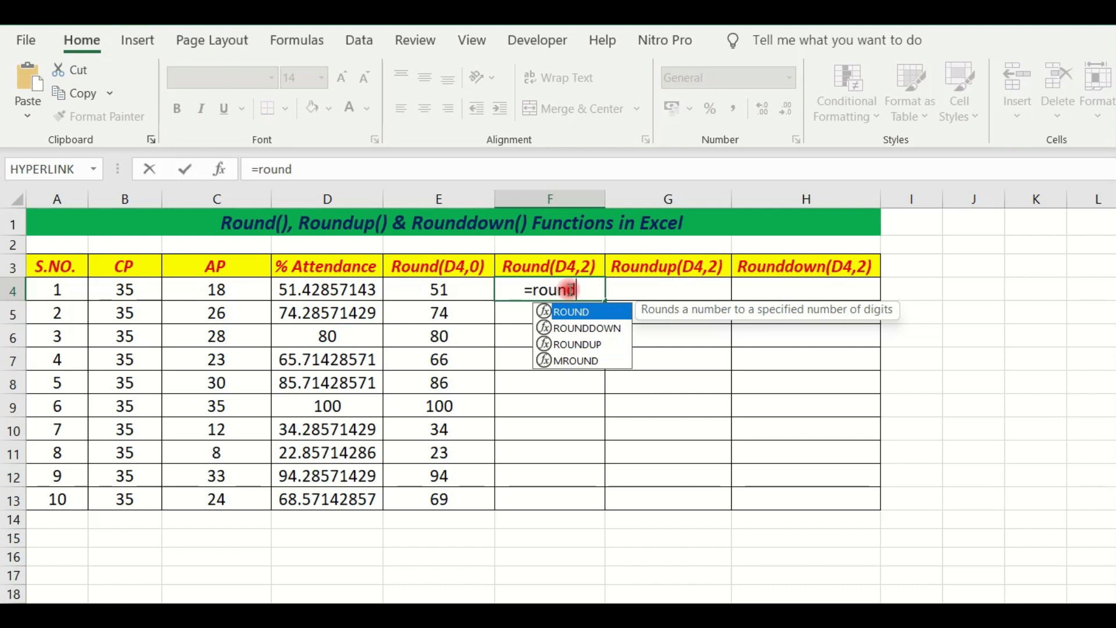
{"action": "type", "text": "("}
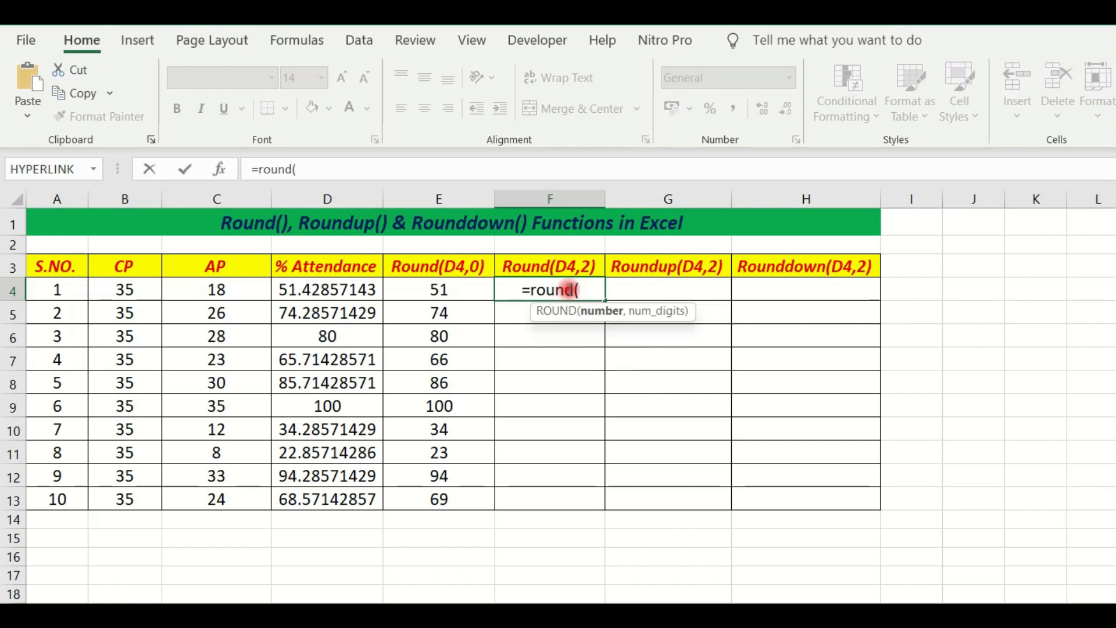
{"action": "left_click", "coordinate": [367, 290]}
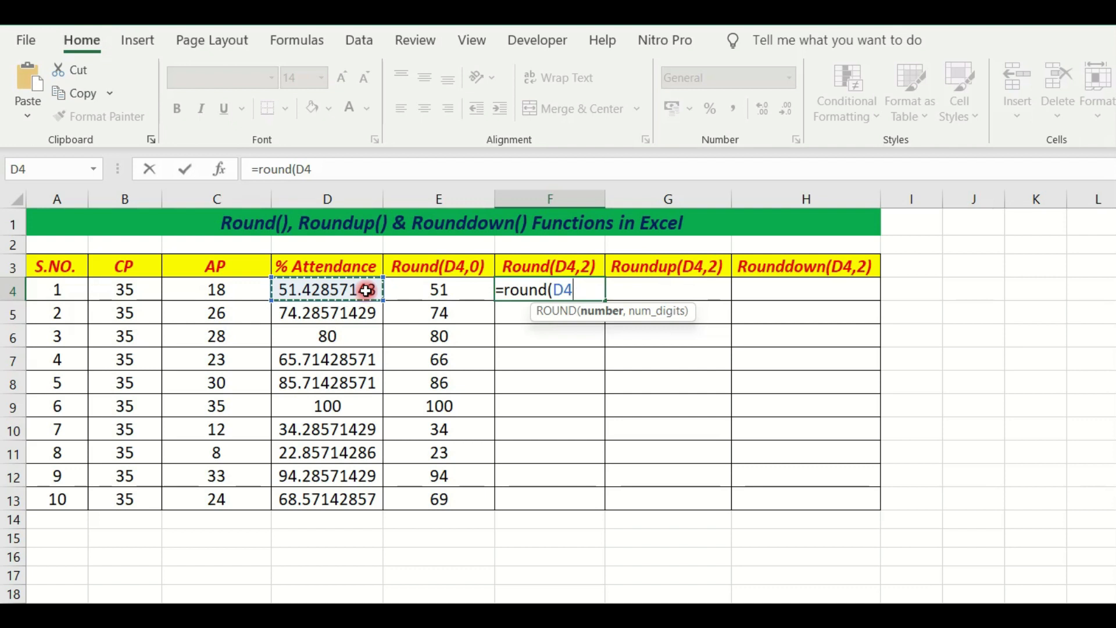
{"action": "type", "text": ","}
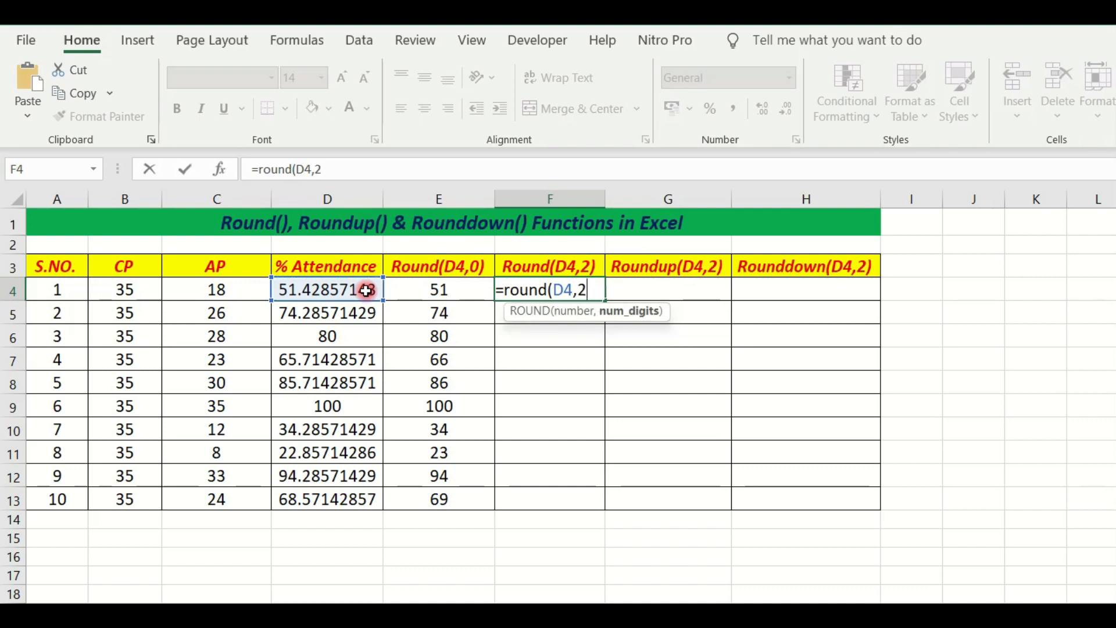
{"action": "type", "text": "2)"}
{"action": "key", "text": "Return"}
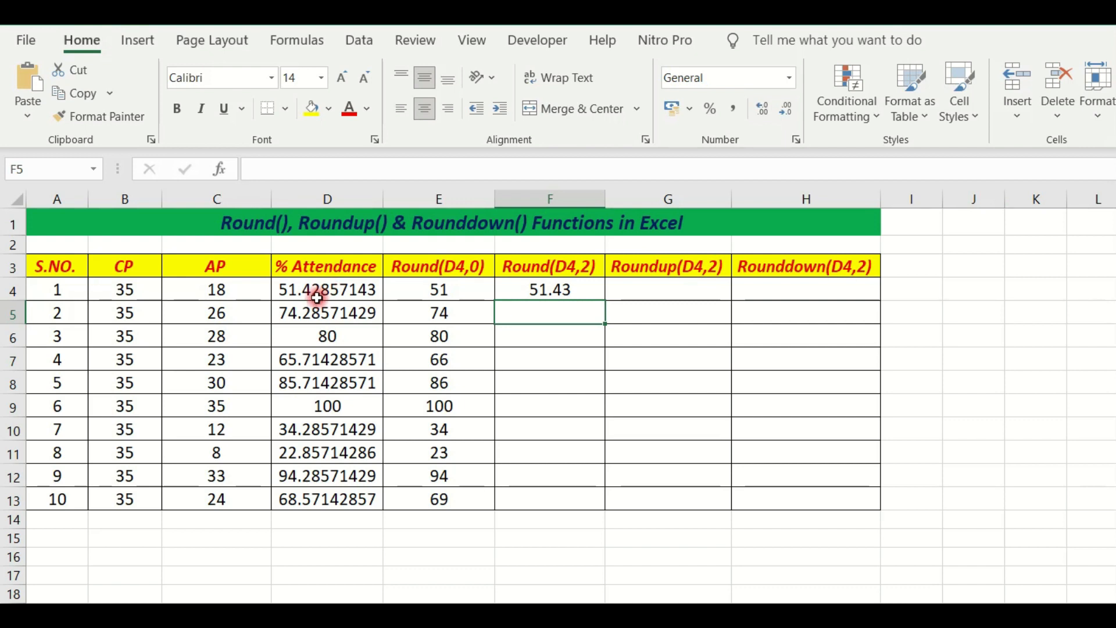
{"action": "left_click", "coordinate": [566, 288]}
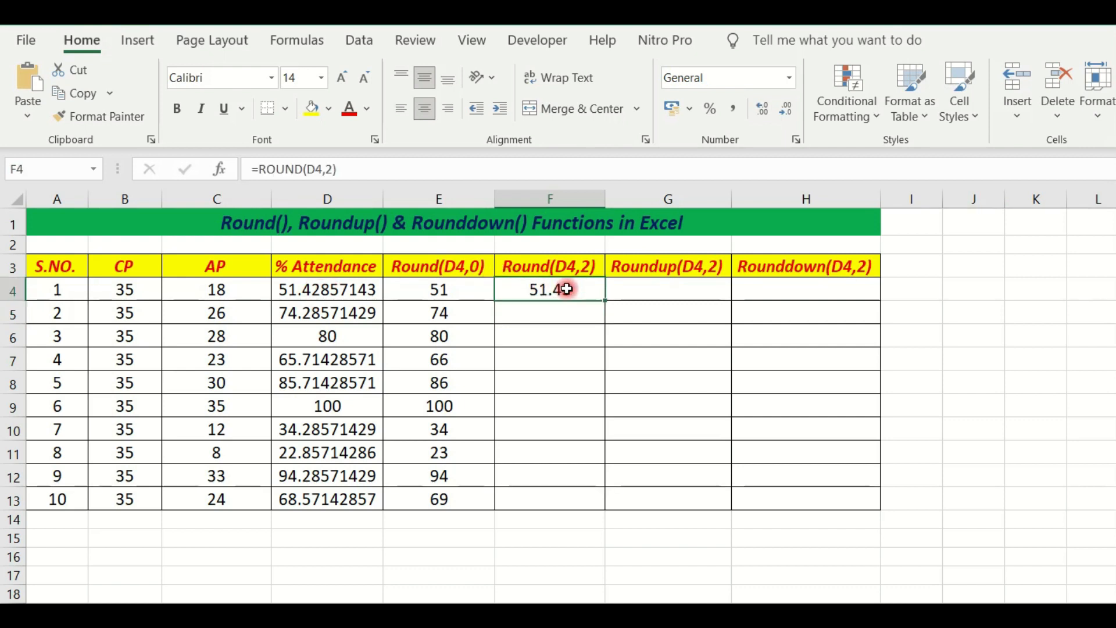
{"action": "double_click", "coordinate": [605, 302]}
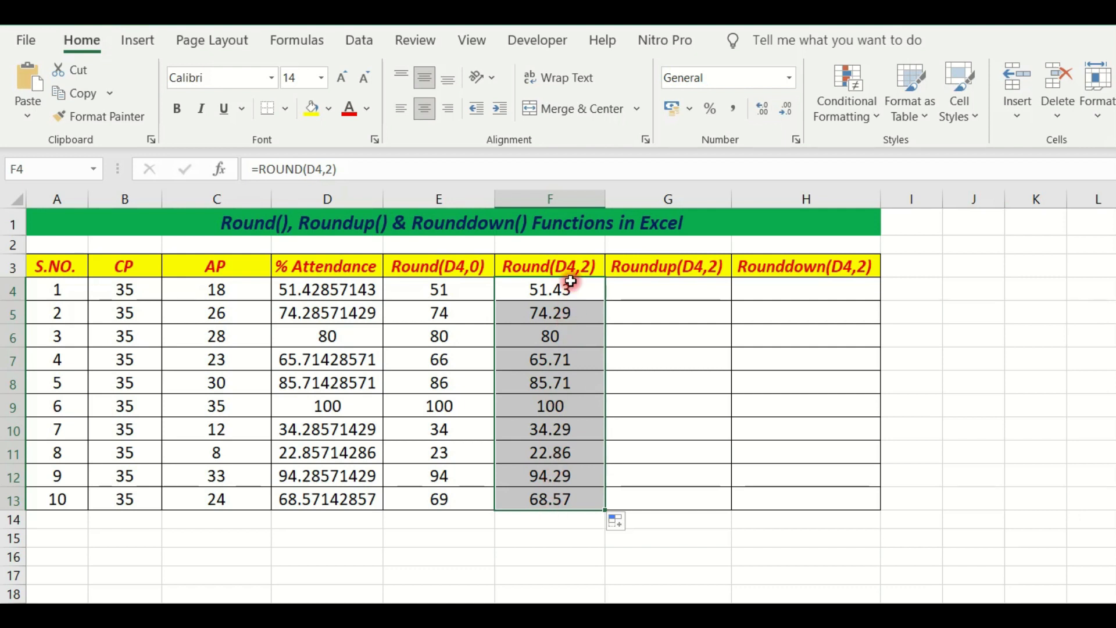
Step: Round the attendance percentage up to two decimals in G4 with =ROUNDUP(D4,2) and fill the formula down to G13
{"action": "left_click", "coordinate": [662, 290]}
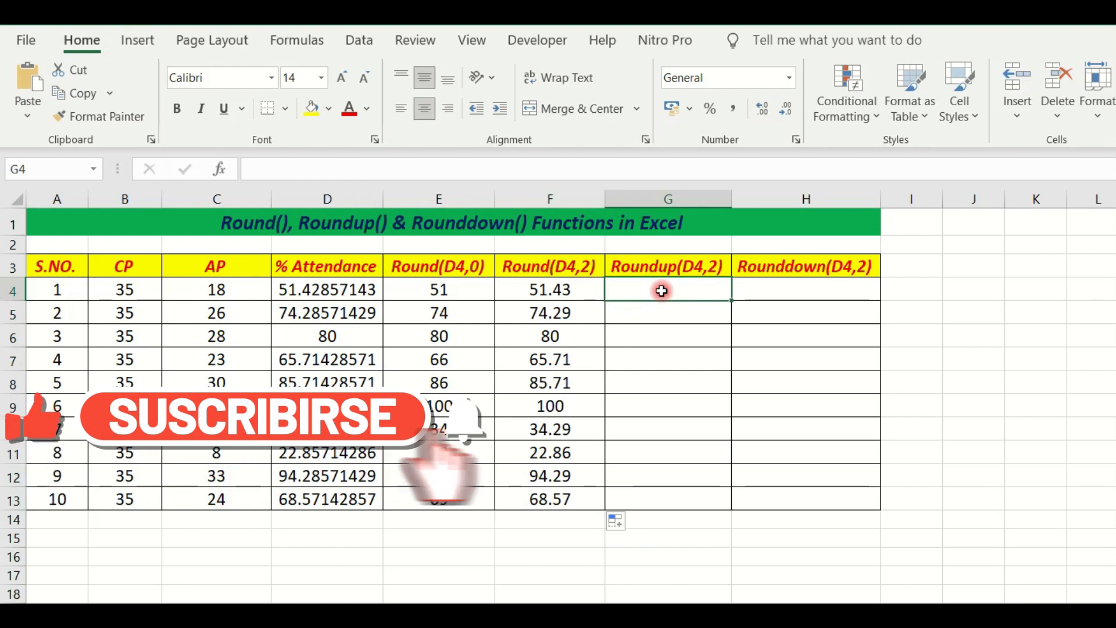
{"action": "type", "text": "="}
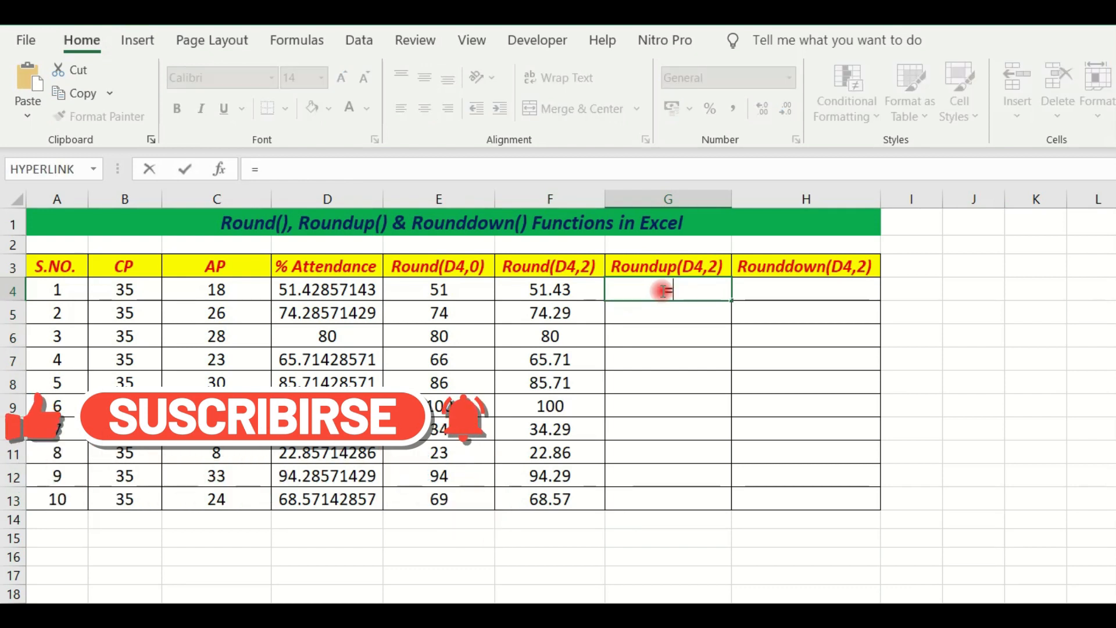
{"action": "type", "text": "round"}
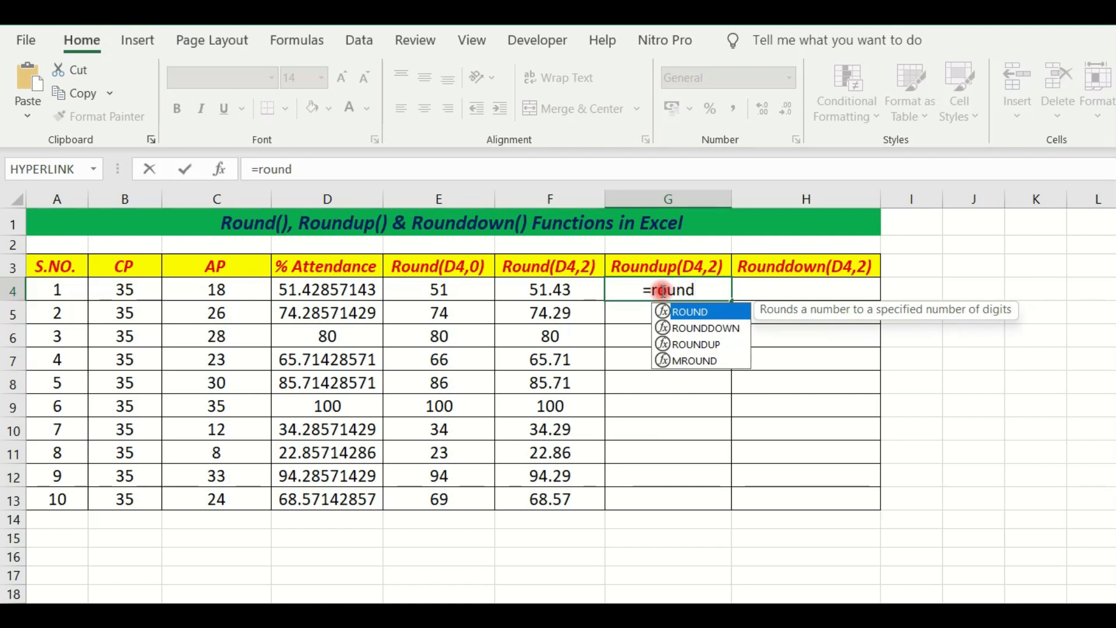
{"action": "key", "text": "Down"}
{"action": "key", "text": "Down"}
{"action": "key", "text": "Tab"}
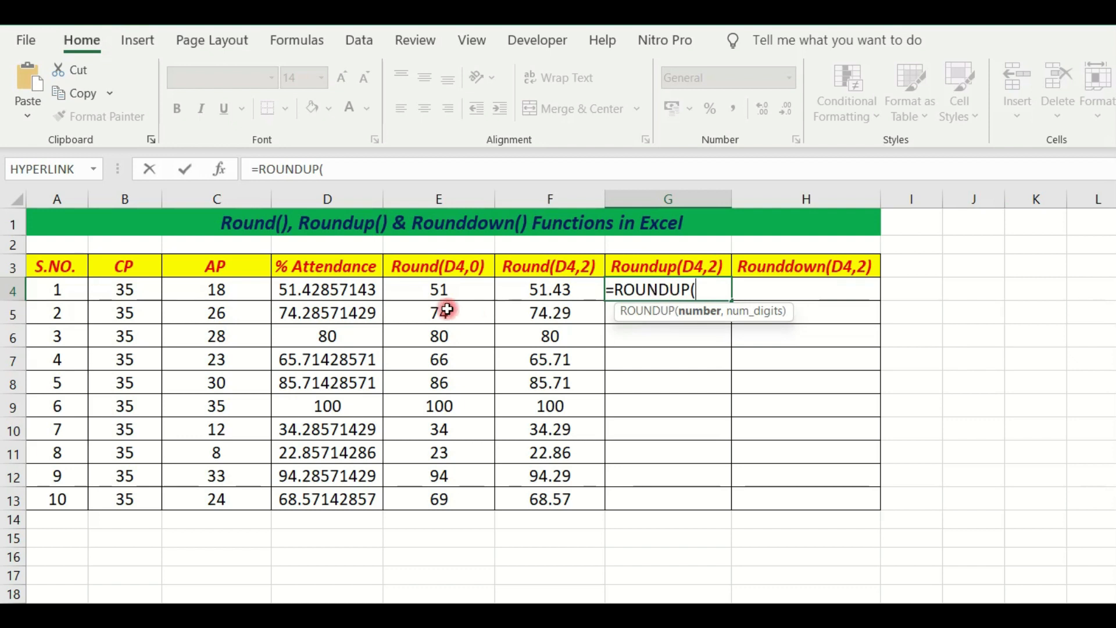
{"action": "left_click", "coordinate": [369, 292]}
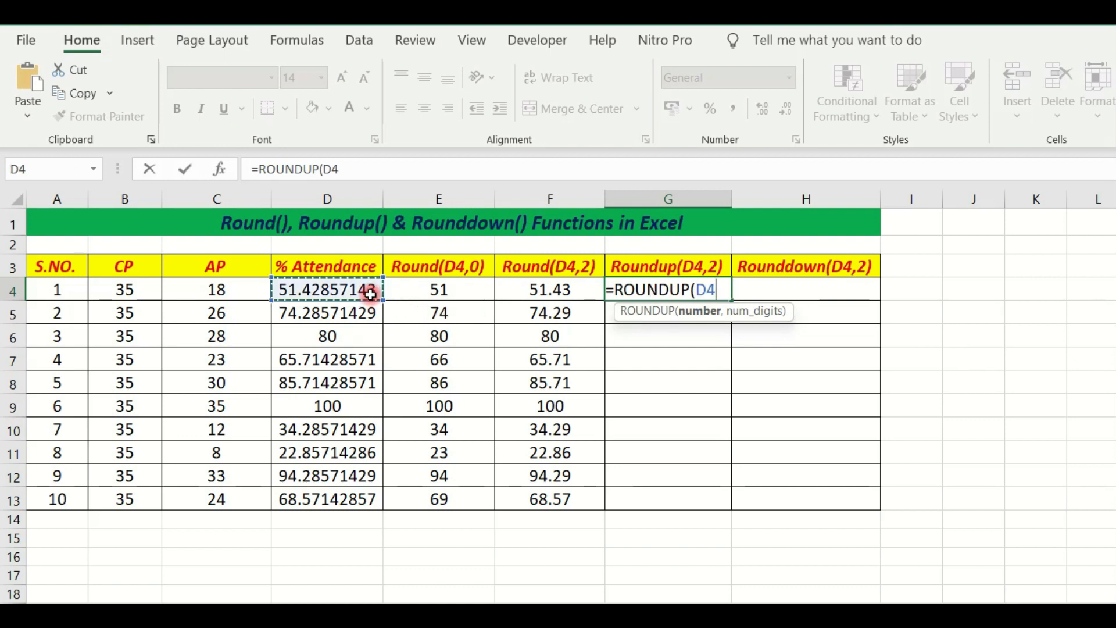
{"action": "type", "text": ",2)"}
{"action": "key", "text": "Return"}
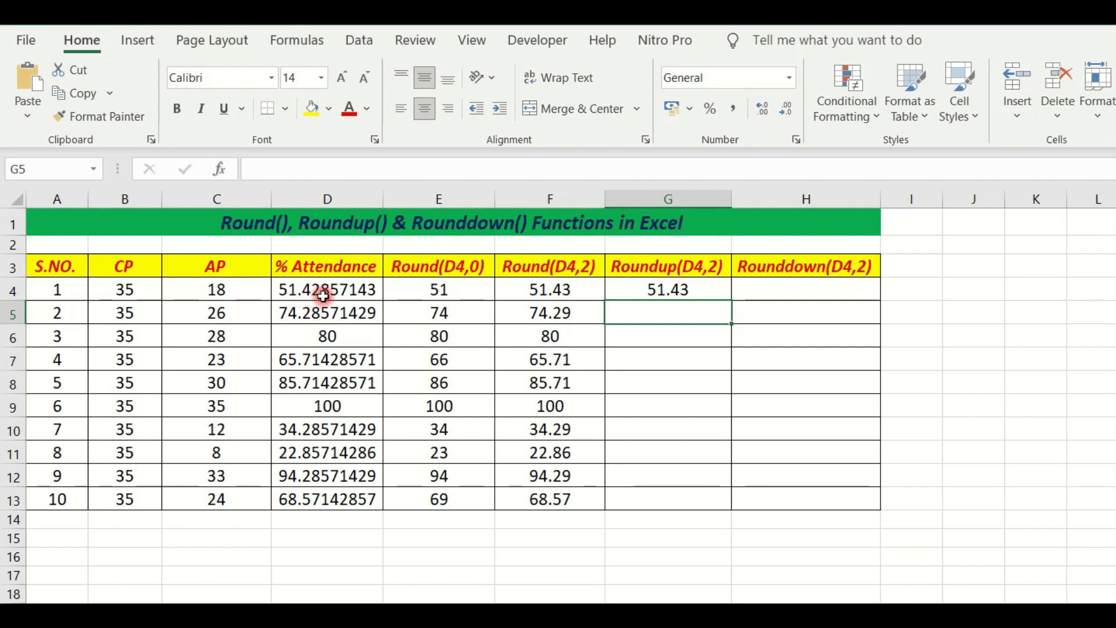
{"action": "left_click", "coordinate": [690, 282]}
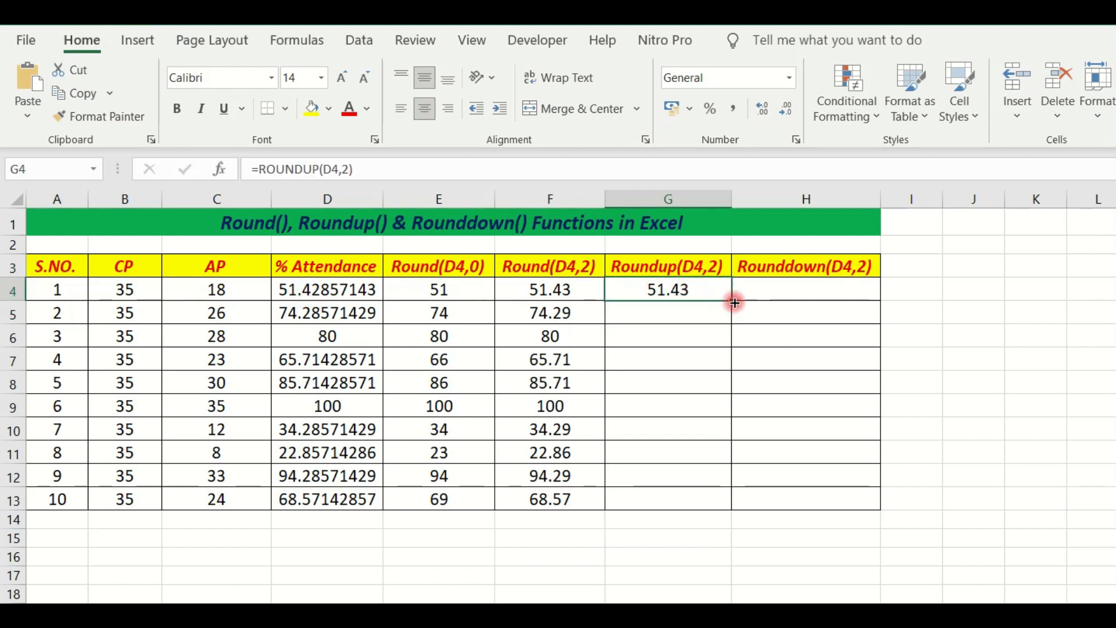
{"action": "double_click", "coordinate": [734, 303]}
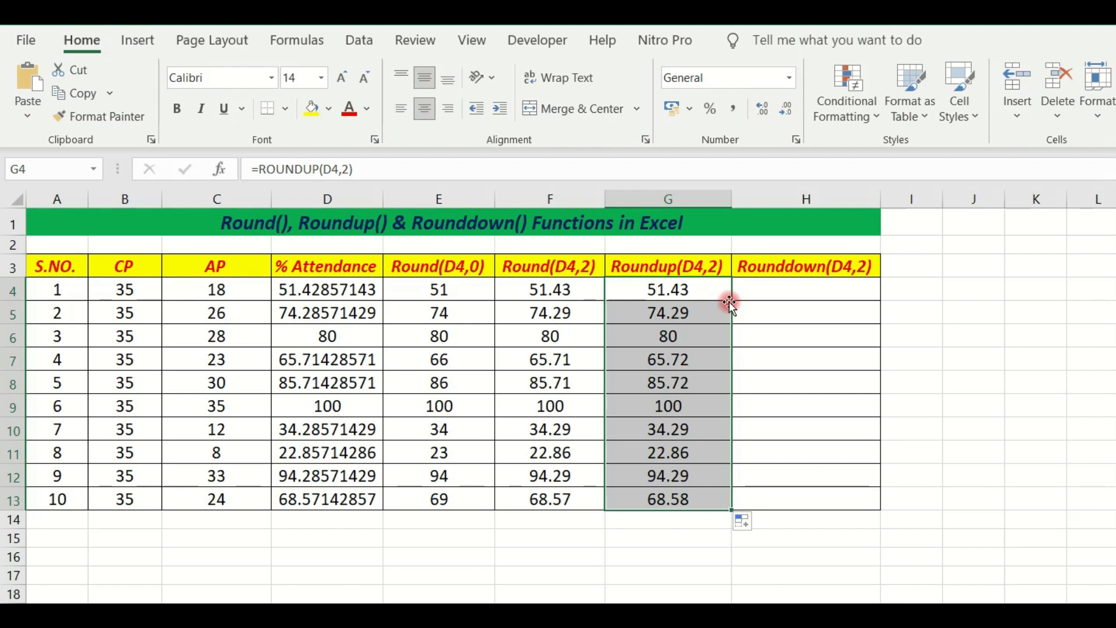
{"action": "left_click", "coordinate": [725, 295]}
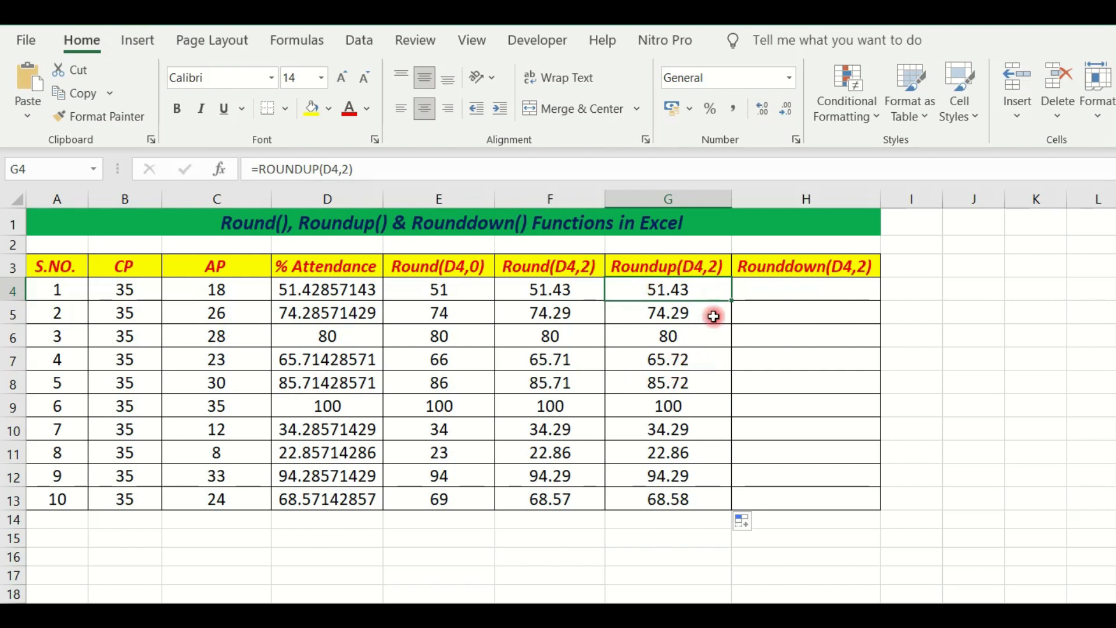
Step: Round the attendance percentage down to two decimals in H4 with =ROUNDDOWN(D4,2) and fill the formula down to H13
{"action": "left_click", "coordinate": [792, 290]}
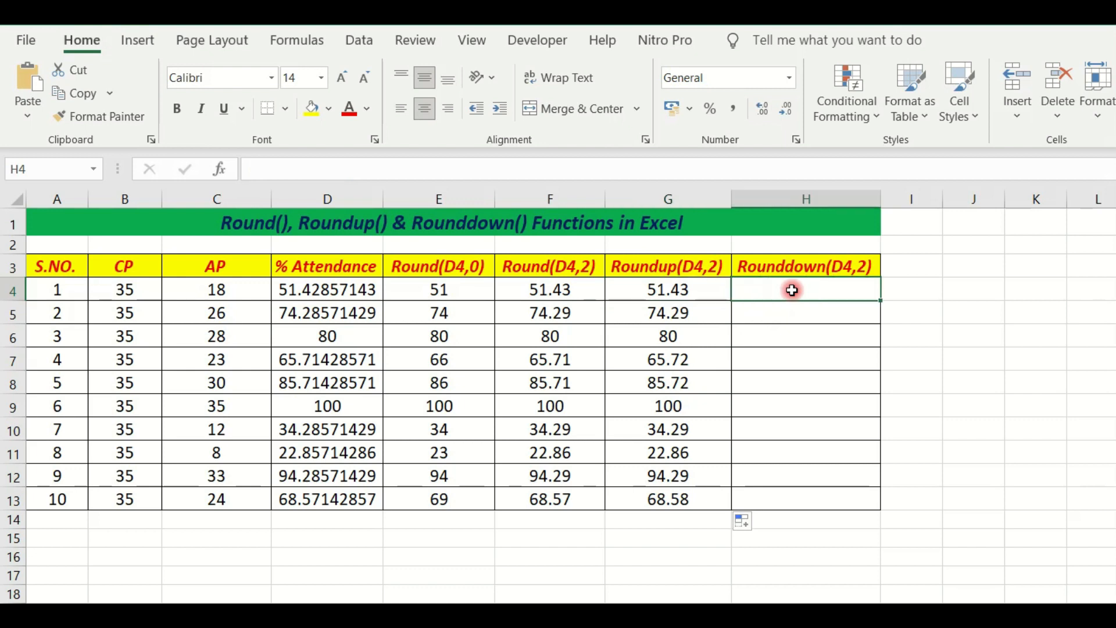
{"action": "type", "text": "="}
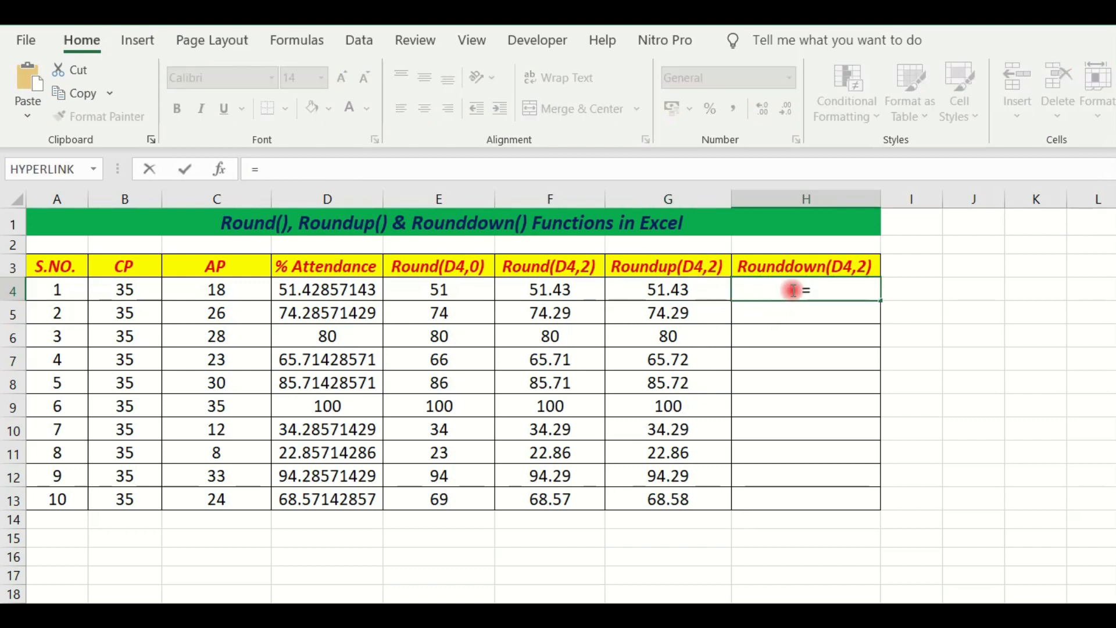
{"action": "type", "text": "round"}
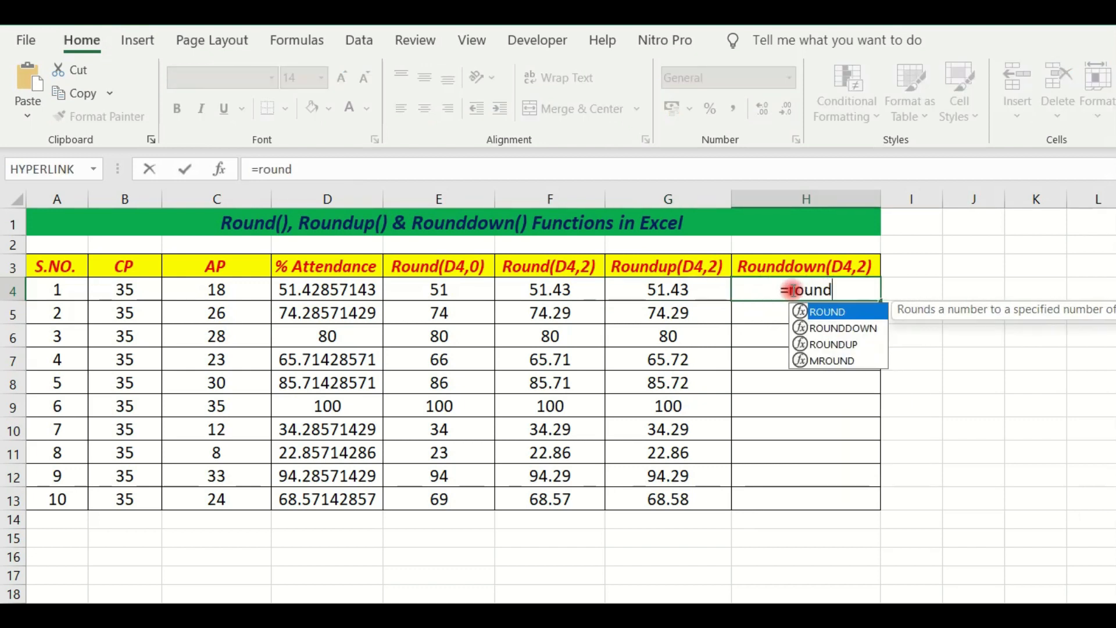
{"action": "type", "text": "down"}
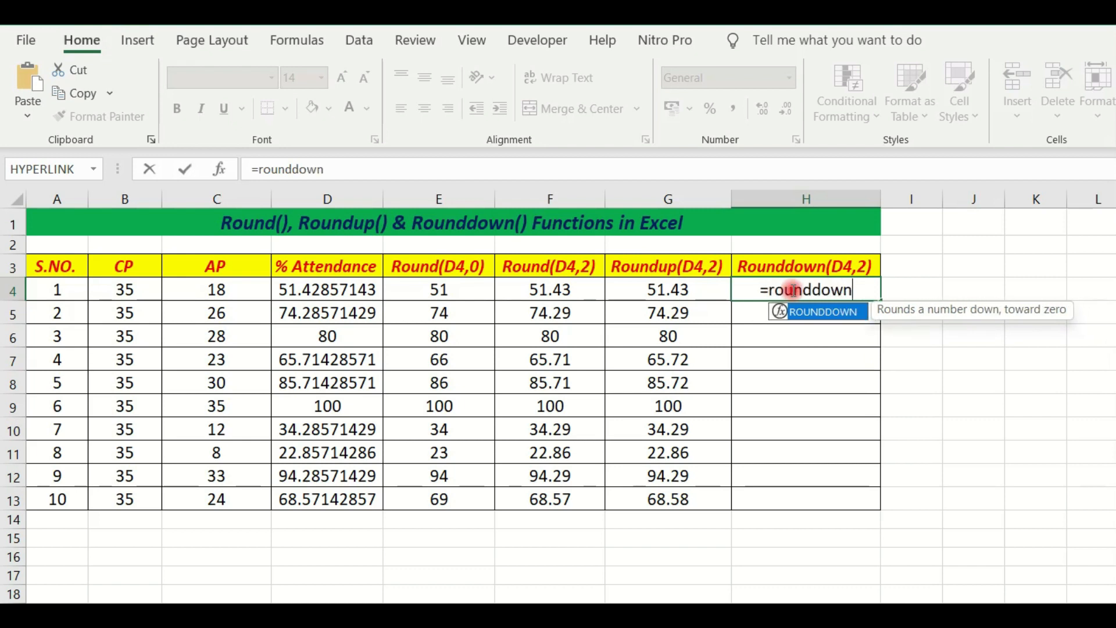
{"action": "type", "text": "("}
{"action": "left_click", "coordinate": [336, 289]}
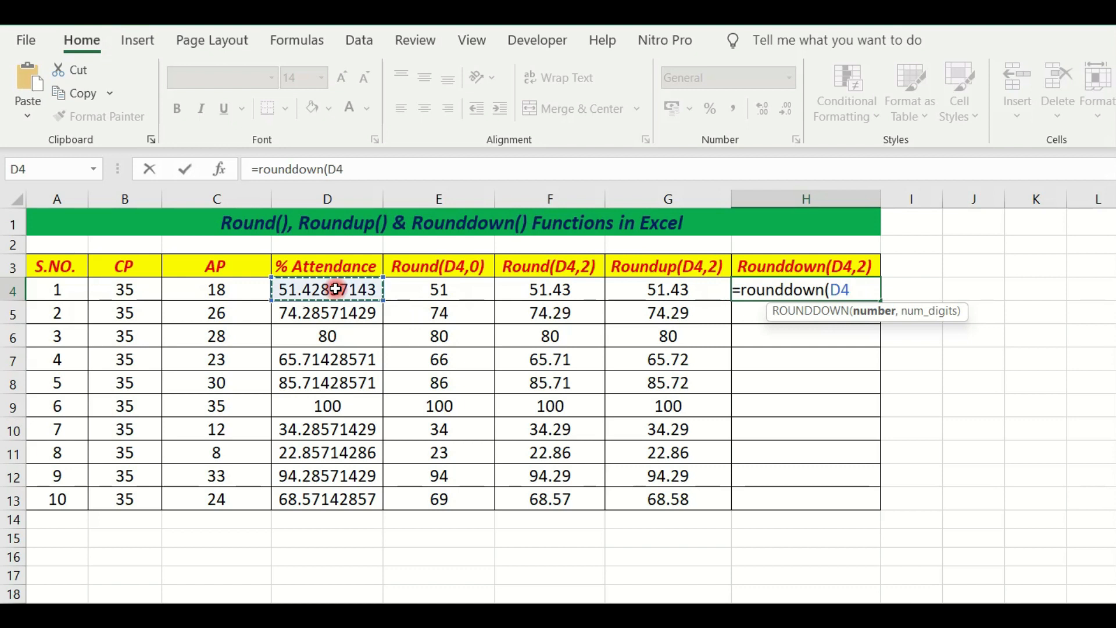
{"action": "type", "text": ",2)"}
{"action": "key", "text": "ctrl+Return"}
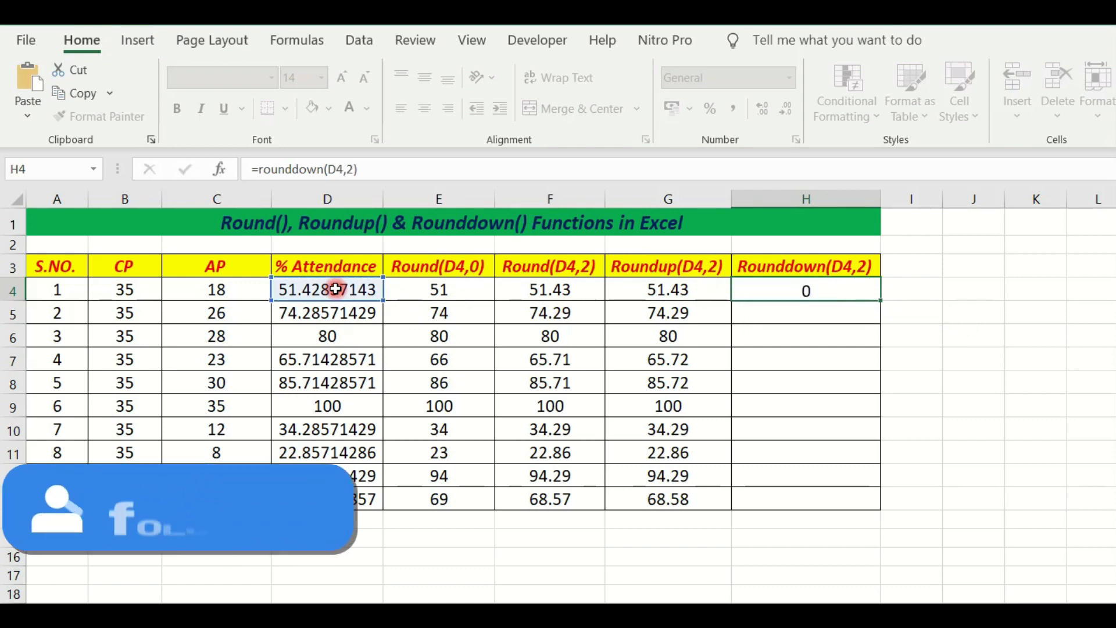
{"action": "double_click", "coordinate": [881, 302]}
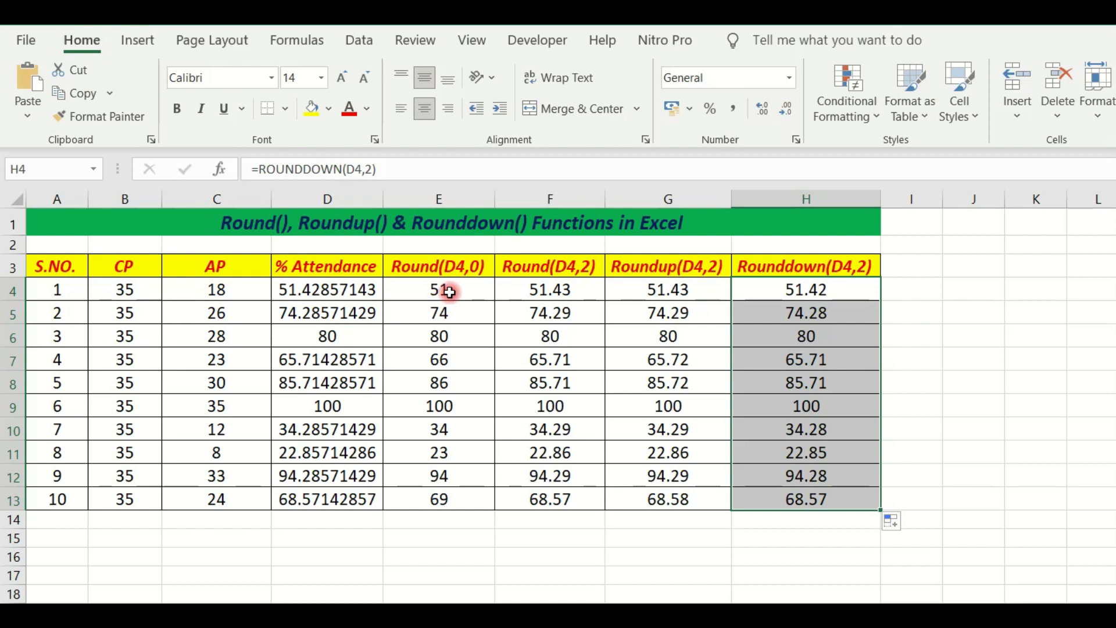
Step: Review the rounding formulas and their results in E4, F4, G4 and H4 one after another
{"action": "left_click", "coordinate": [449, 292]}
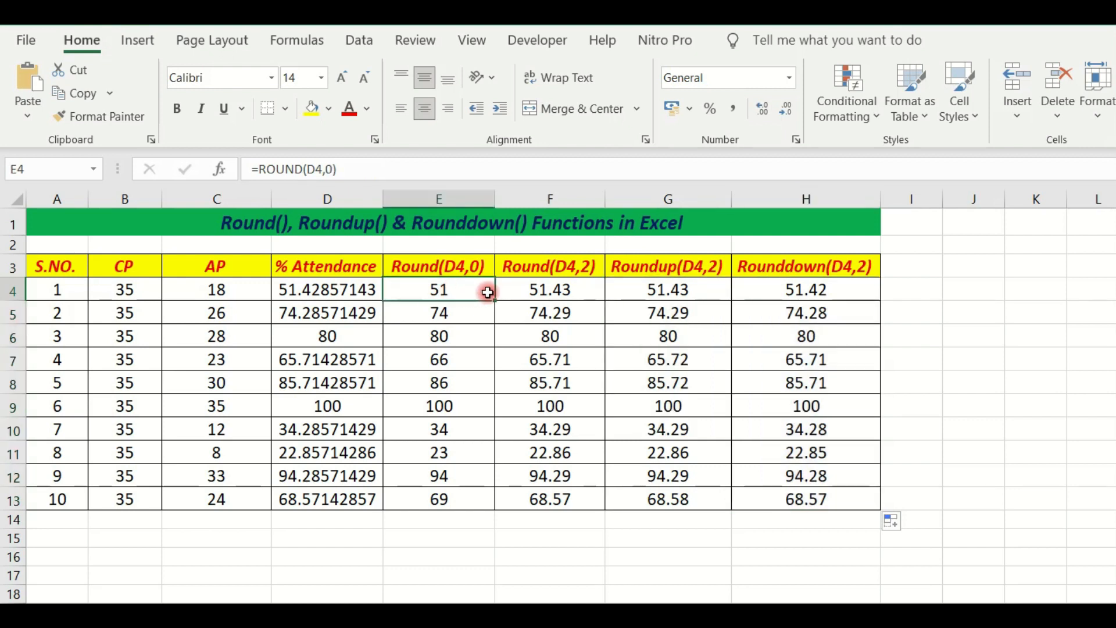
{"action": "left_click", "coordinate": [561, 285]}
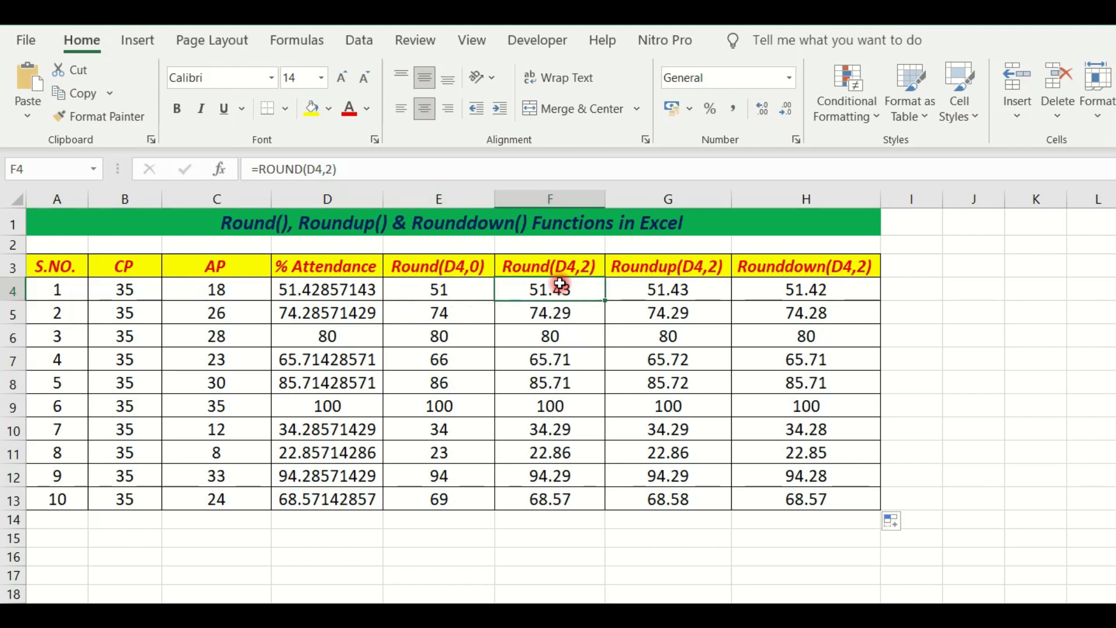
{"action": "left_click", "coordinate": [691, 289]}
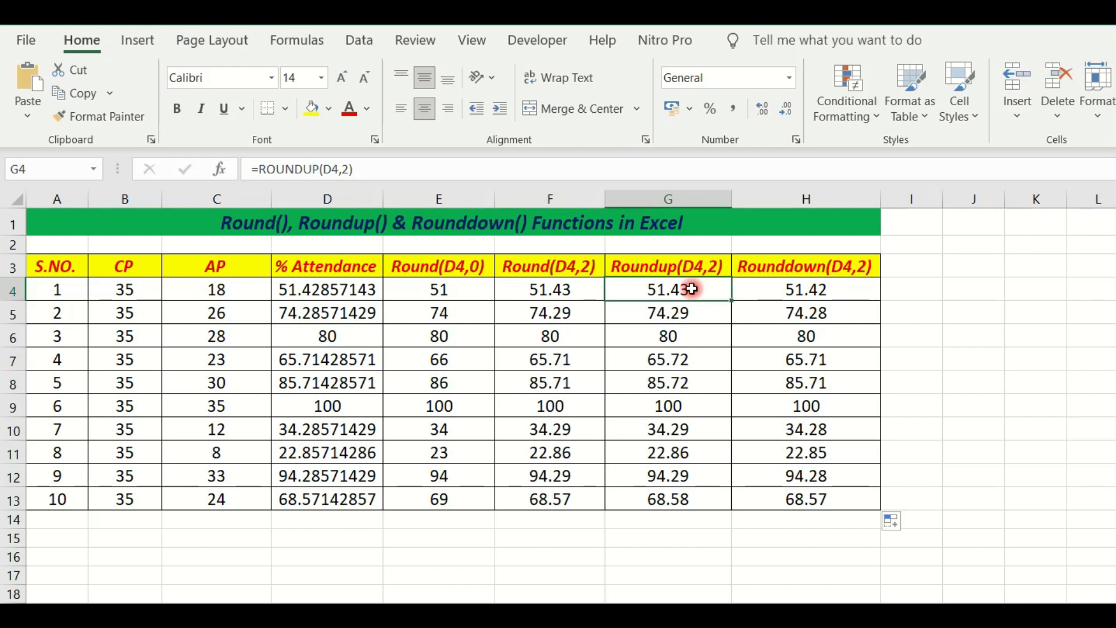
{"action": "left_click", "coordinate": [824, 286]}
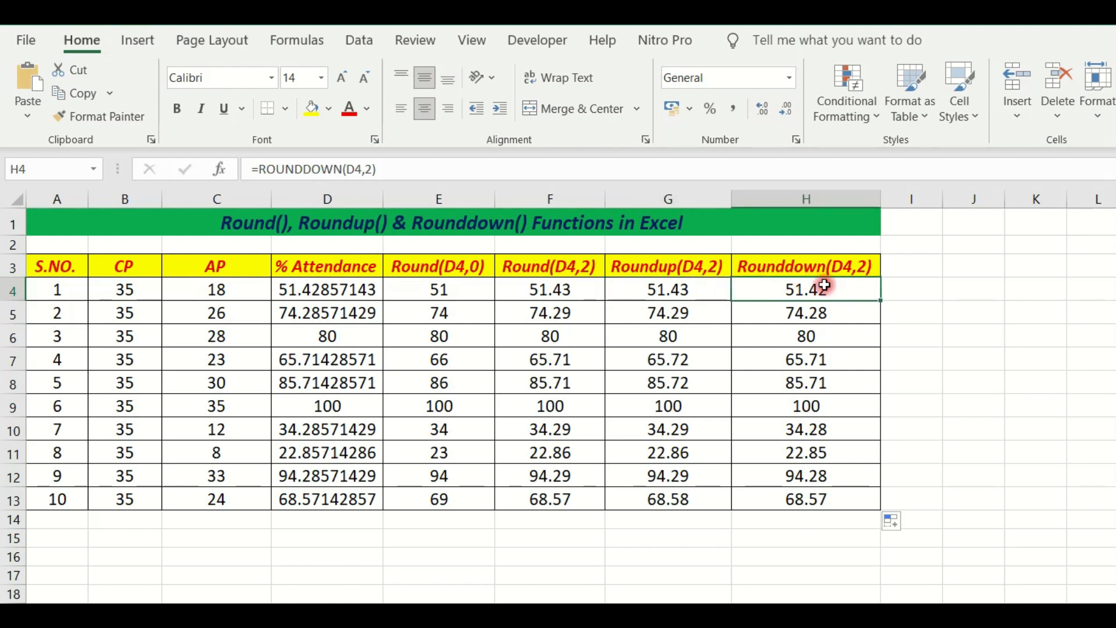